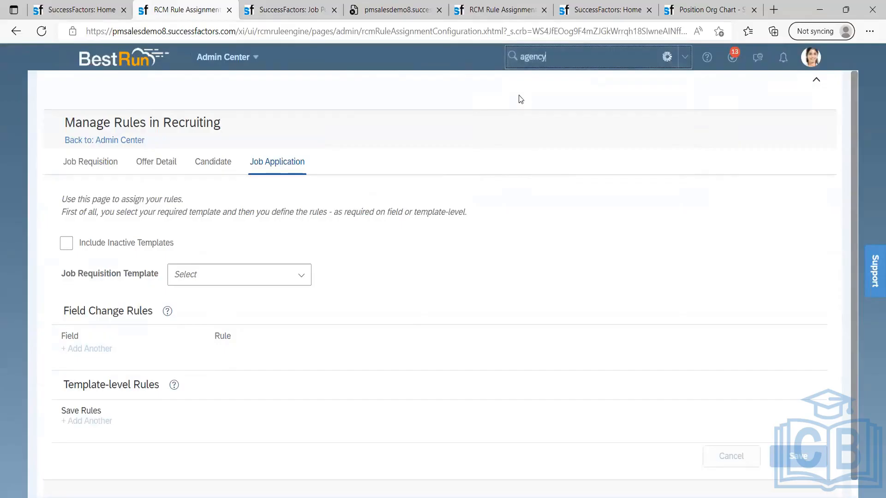
- Open Set Up Agency Access and add a new agency with ID TestingNewAgency, name Testing New Agency
left_click(535, 87)
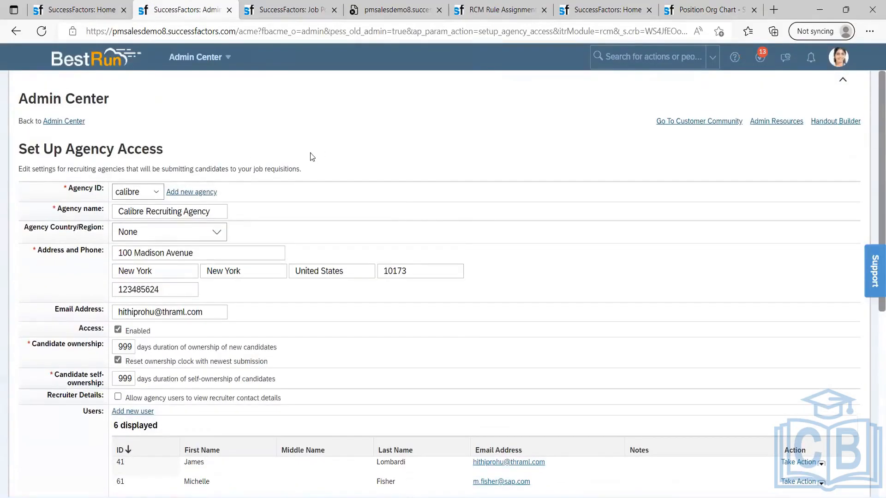
left_click(179, 190)
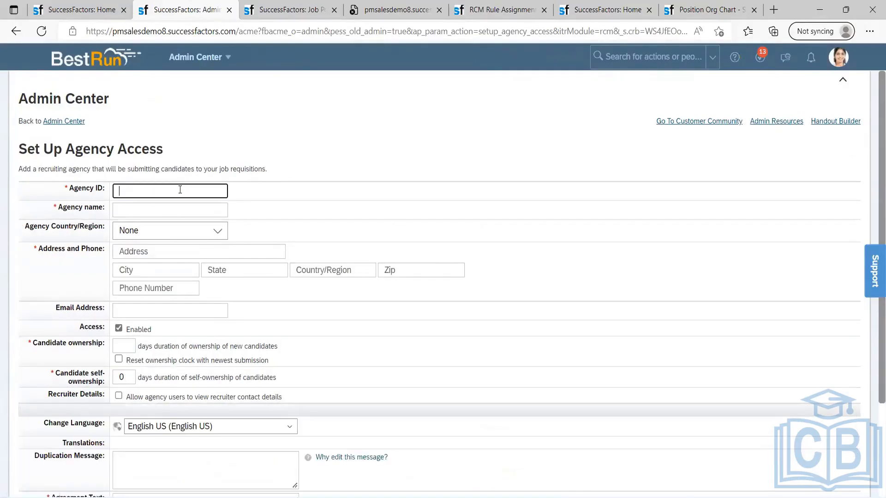
type("Testging")
key("BackSpace")
key("BackSpace")
key("BackSpace")
key("BackSpace")
type("ingNew")
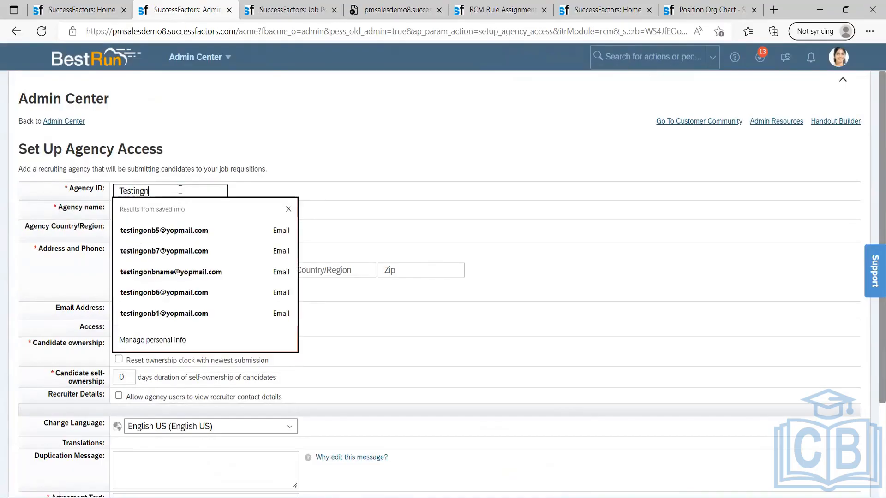
type("Agency")
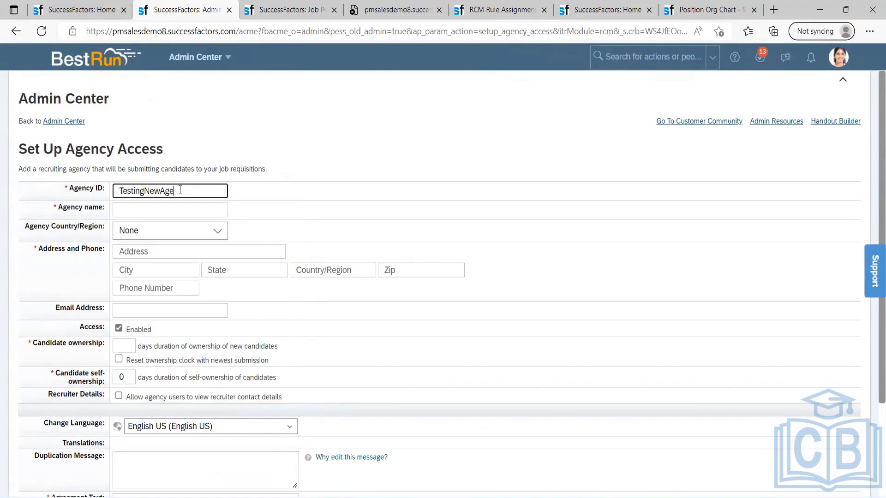
left_click(200, 208)
type("Testu")
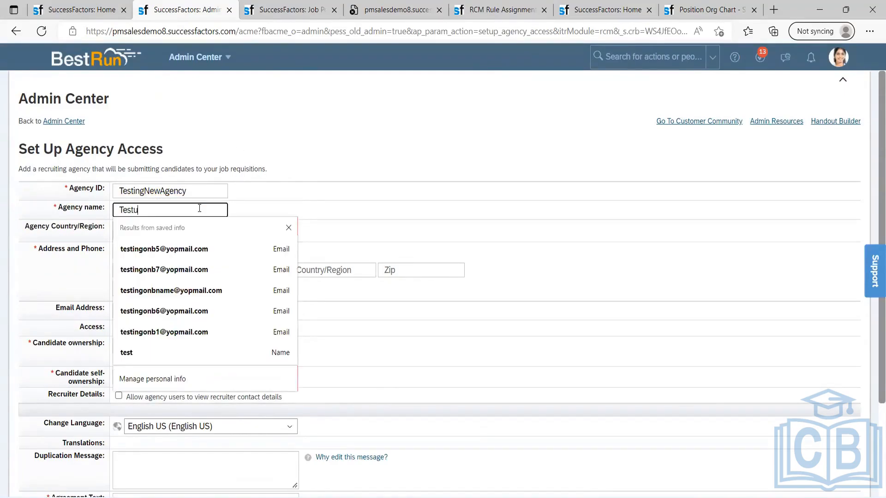
key("BackSpace")
type("ing New")
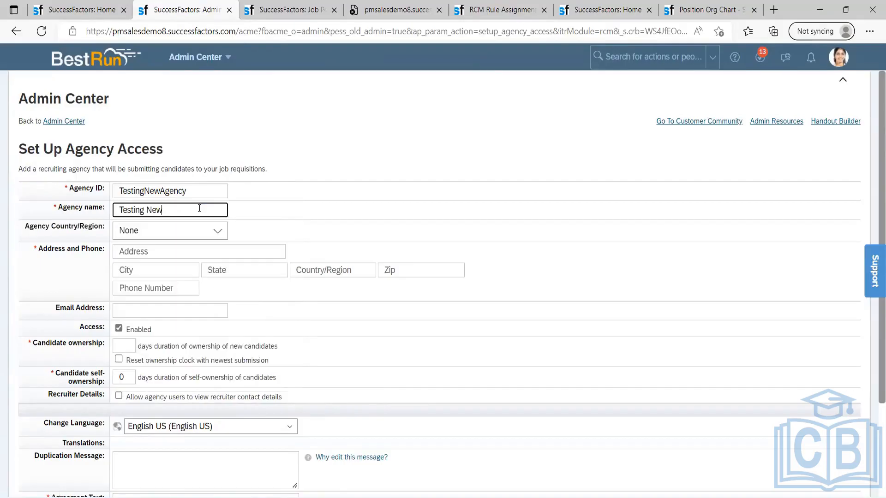
type(" Agency")
- Browse the Country/Region list, then enter Address1 as the agency's street address
left_click(173, 231)
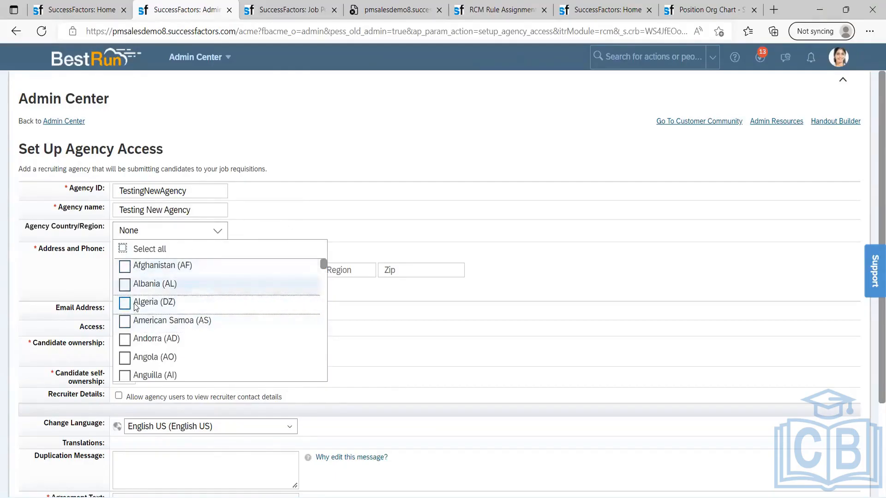
scroll(139, 286, "down", 8)
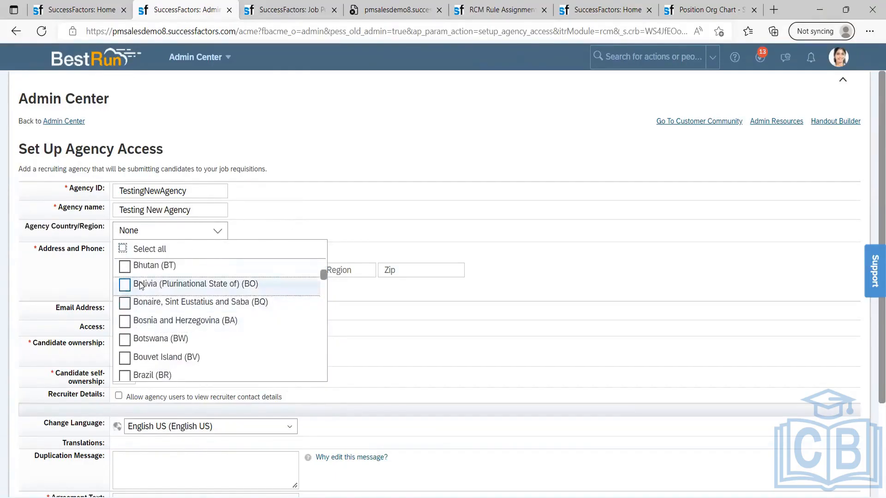
scroll(153, 300, "up", 5)
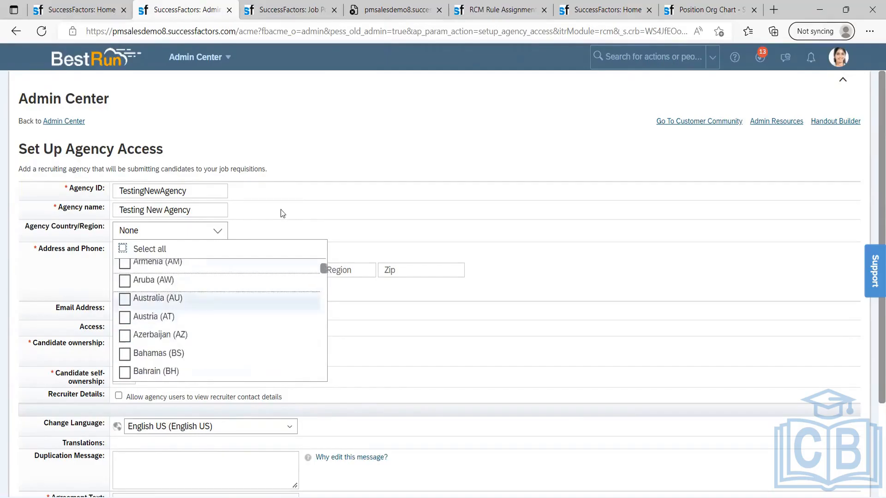
left_click(153, 253)
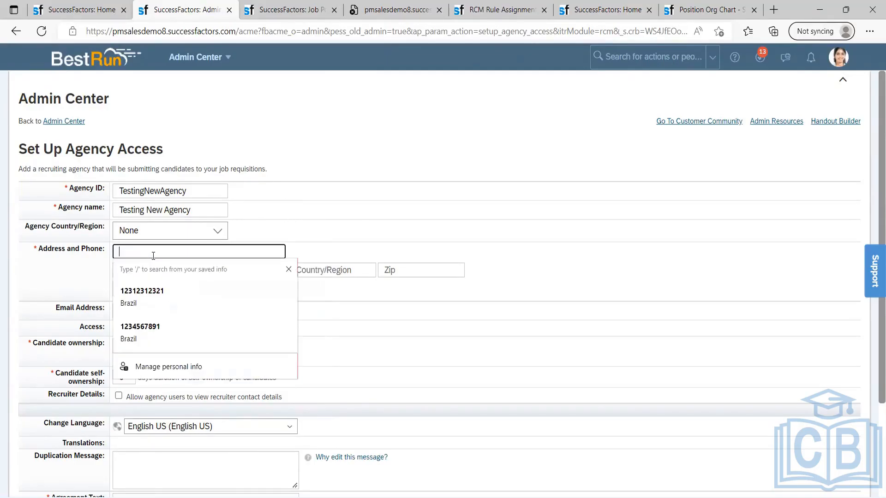
type("Adress1")
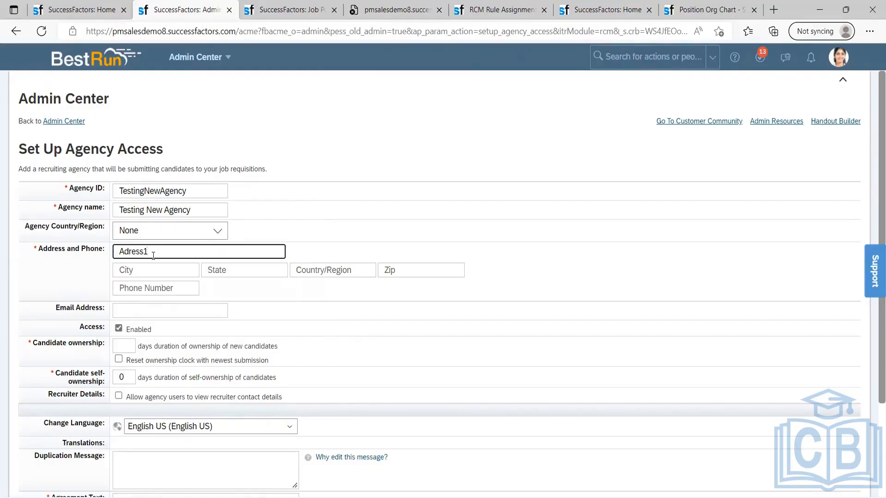
left_click(130, 252)
type("d")
left_click(149, 269)
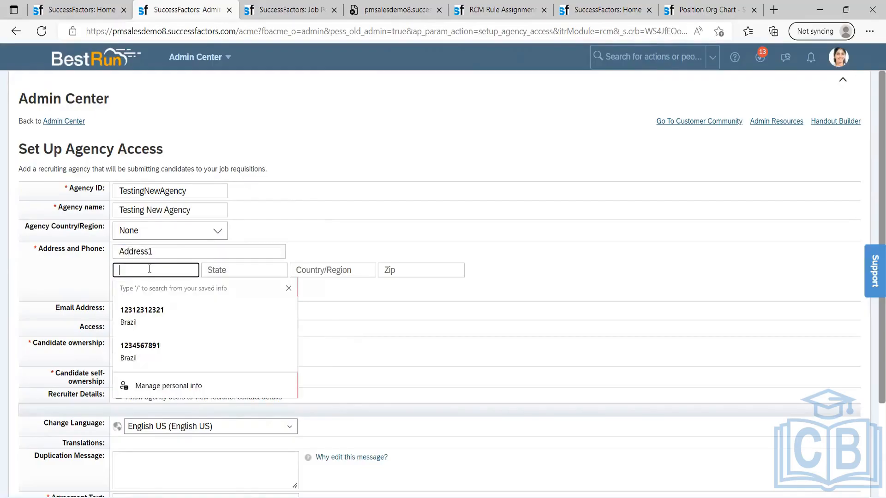
left_click(131, 323)
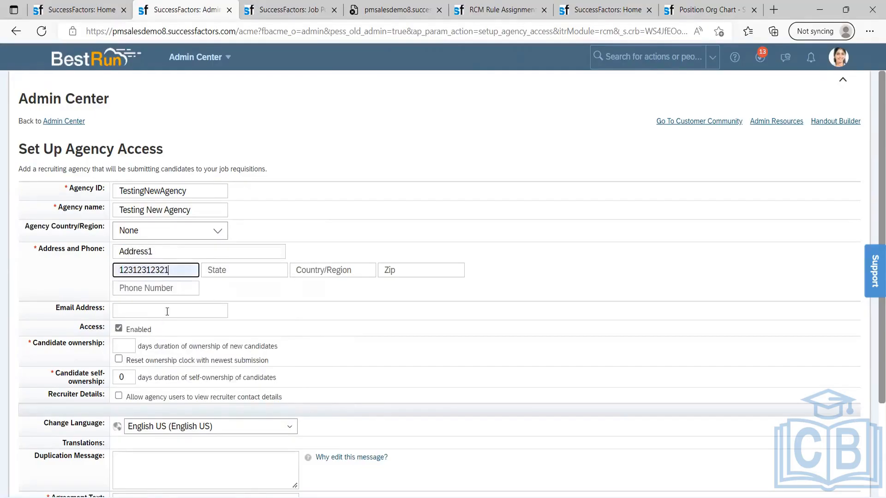
left_click(264, 276)
left_click(432, 287)
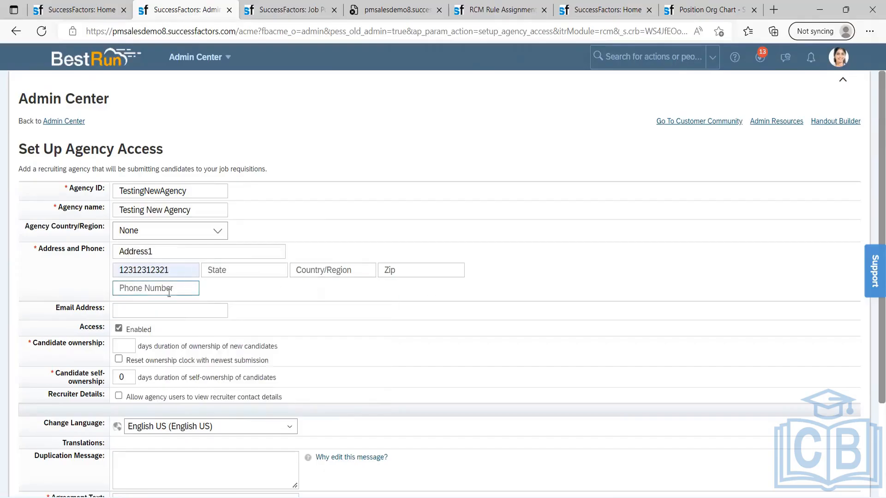
scroll(158, 301, "down", 1)
left_click(125, 282)
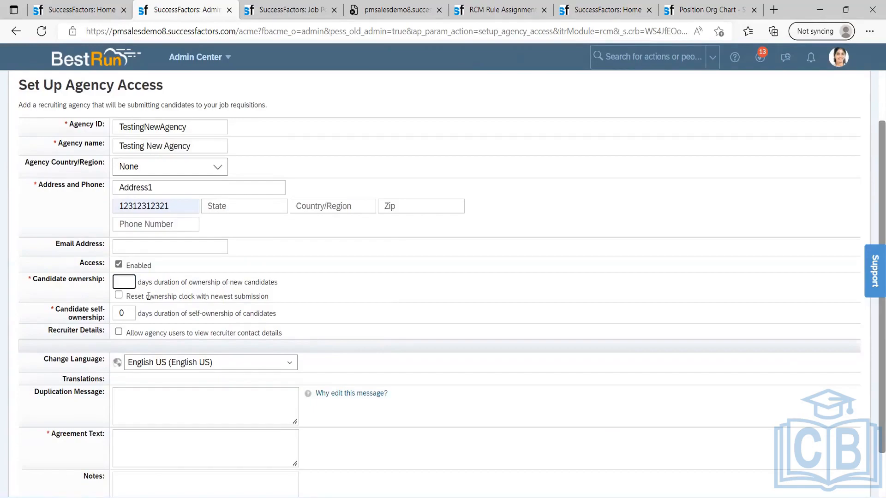
scroll(133, 309, "down", 1)
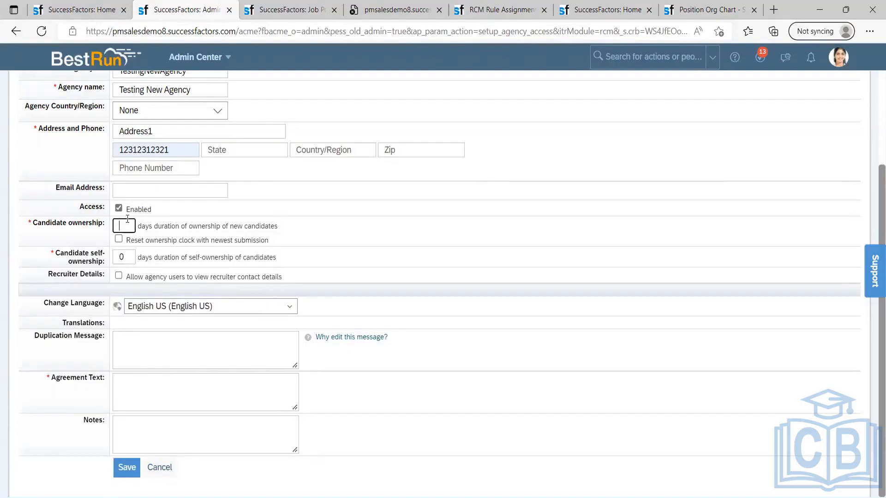
- Set candidate ownership and candidate self-ownership both to 60 days
type("90")
left_click(296, 228)
left_click(134, 228)
key("BackSpace")
key("BackSpace")
type("60")
left_click_drag(131, 227, 94, 230)
key("BackSpace")
type("60")
left_click(126, 257)
key("BackSpace")
type("60")
left_click(304, 252)
- Enter 'Testing Agreement' as the agreement text
scroll(202, 221, "up", 3)
scroll(202, 221, "down", 3)
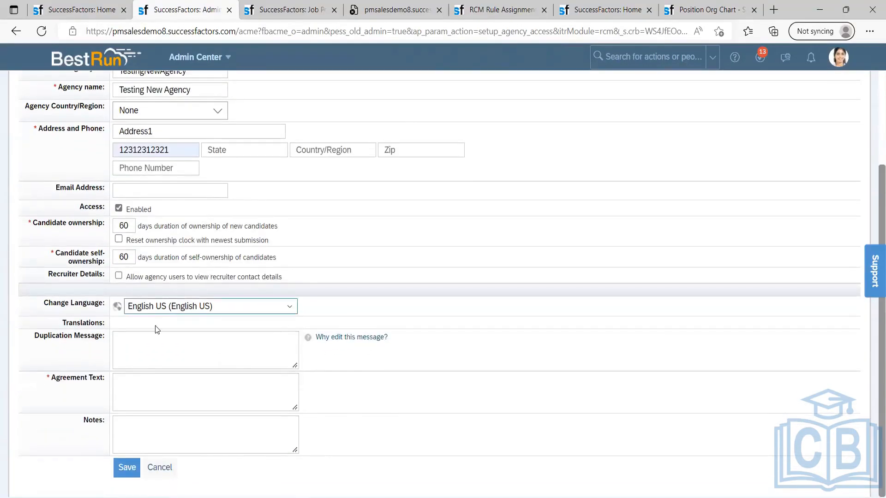
left_click(143, 383)
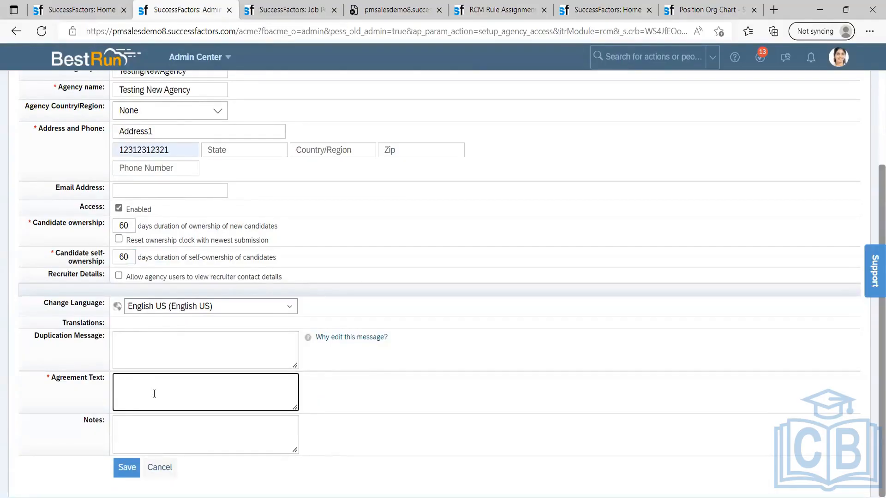
type("Testing Agreement")
left_click(337, 409)
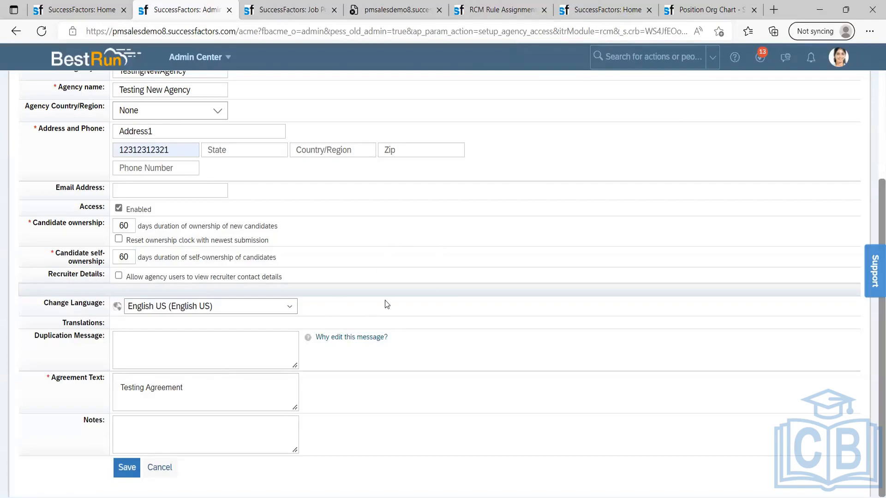
scroll(386, 304, "up", 3)
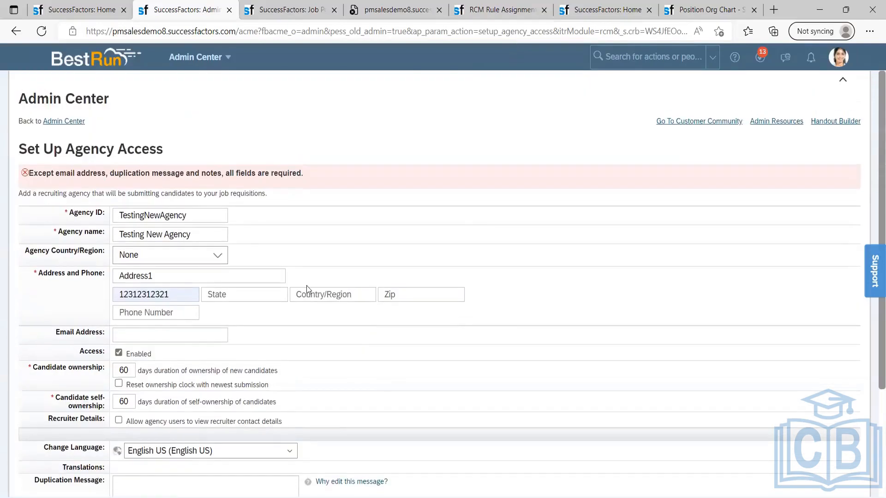
- Fill the agency e-mail field with a saved address
left_click(170, 335)
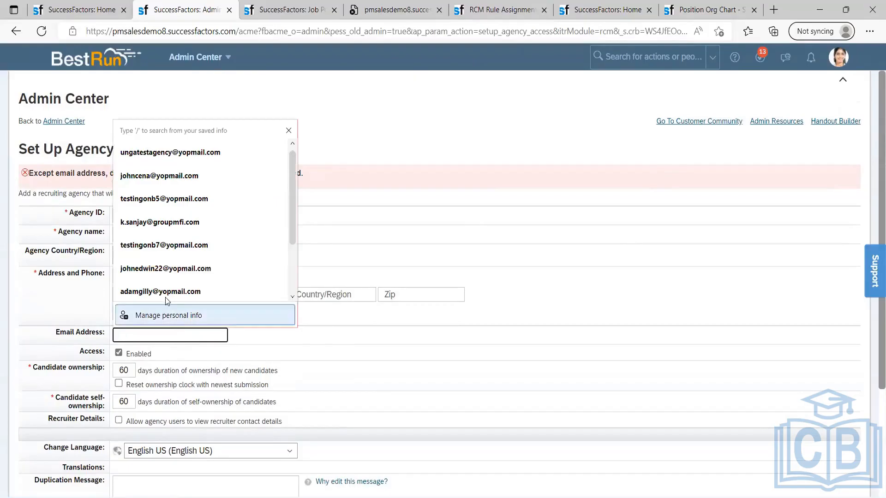
left_click(166, 292)
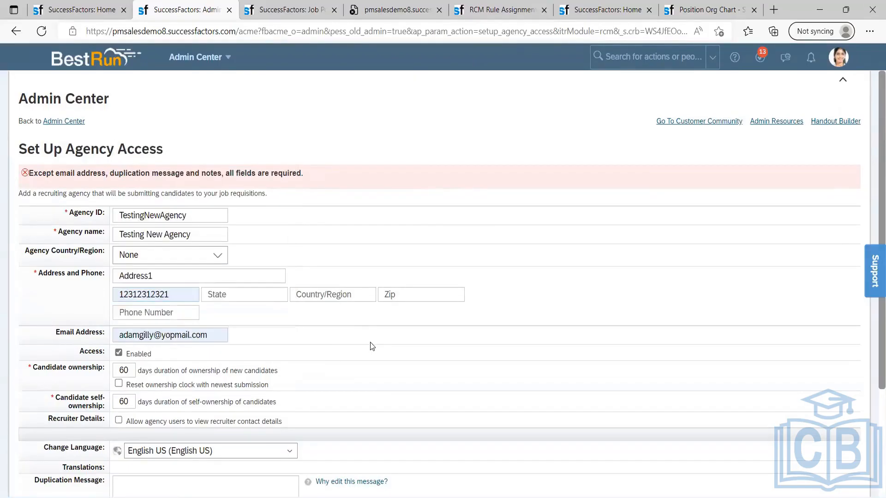
scroll(372, 346, "down", 3)
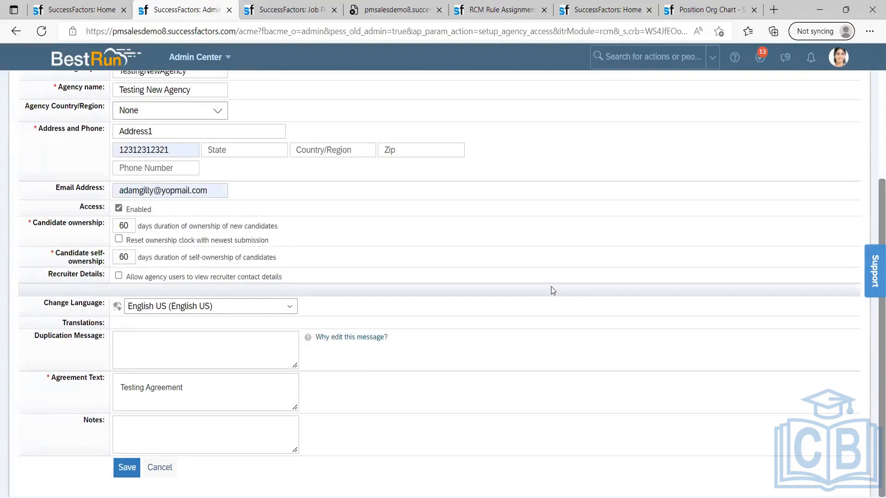
scroll(435, 310, "up", 3)
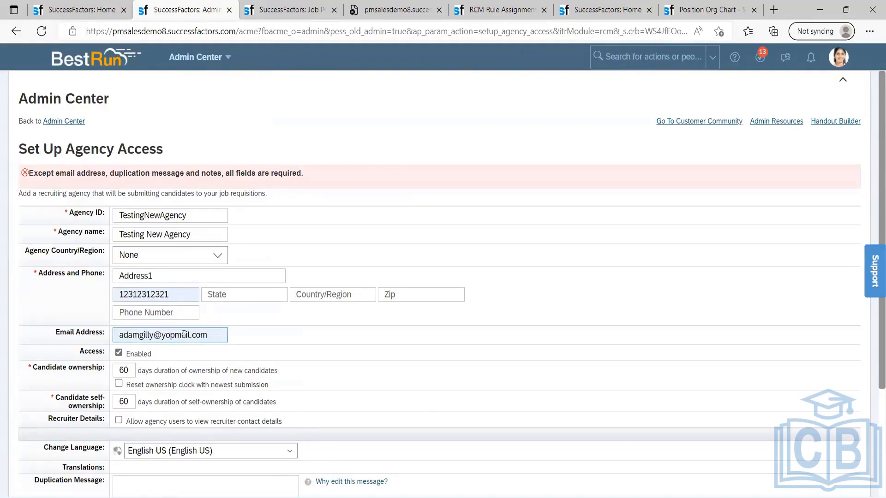
scroll(183, 351, "down", 3)
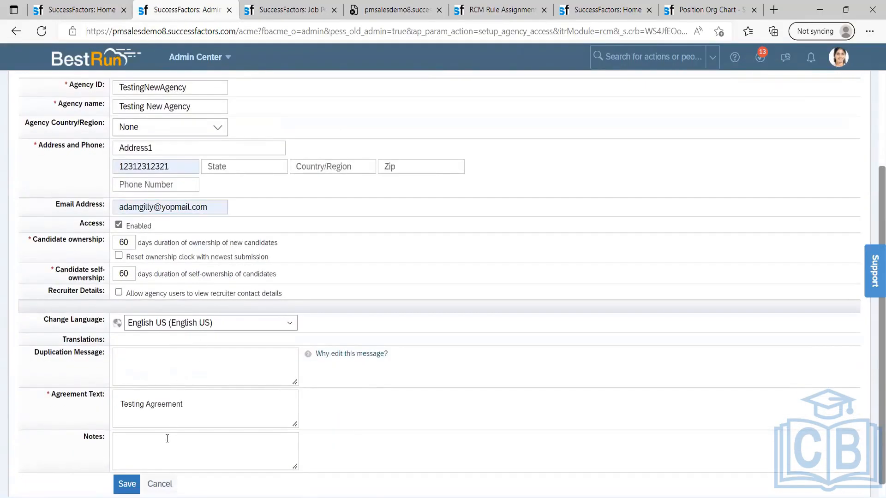
scroll(140, 258, "up", 3)
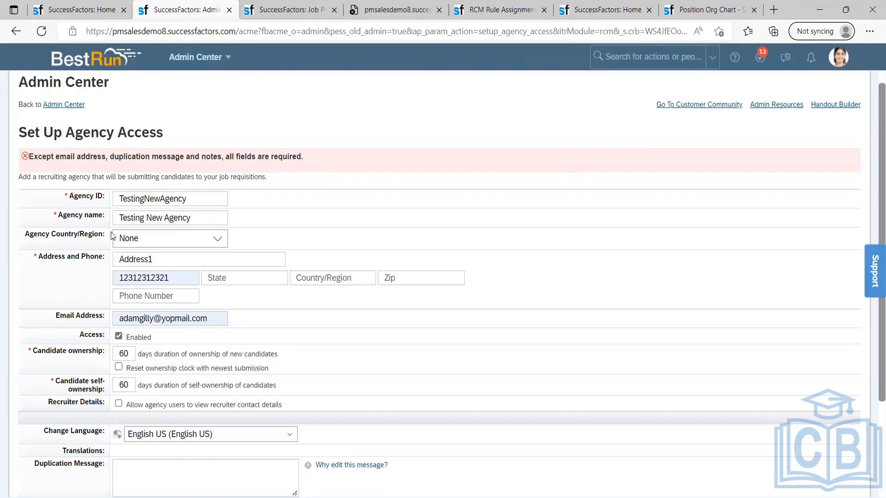
scroll(297, 293, "down", 3)
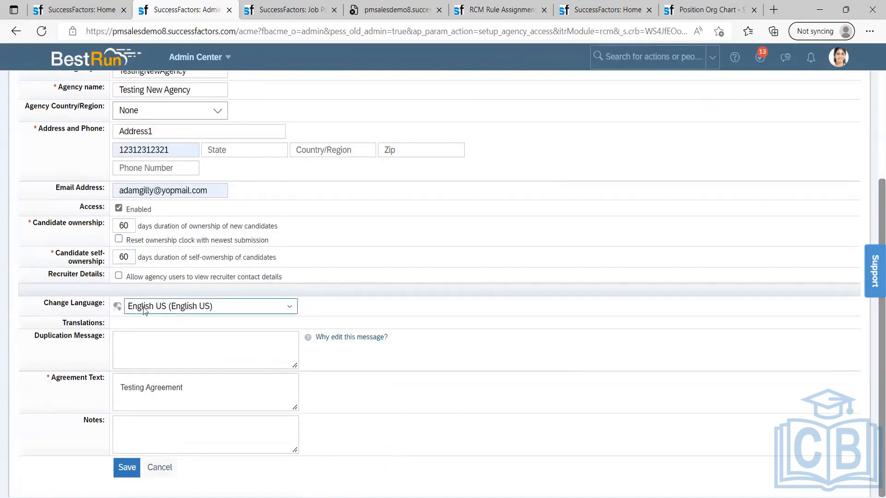
- Add 'test' as the agency notes
left_click(276, 359)
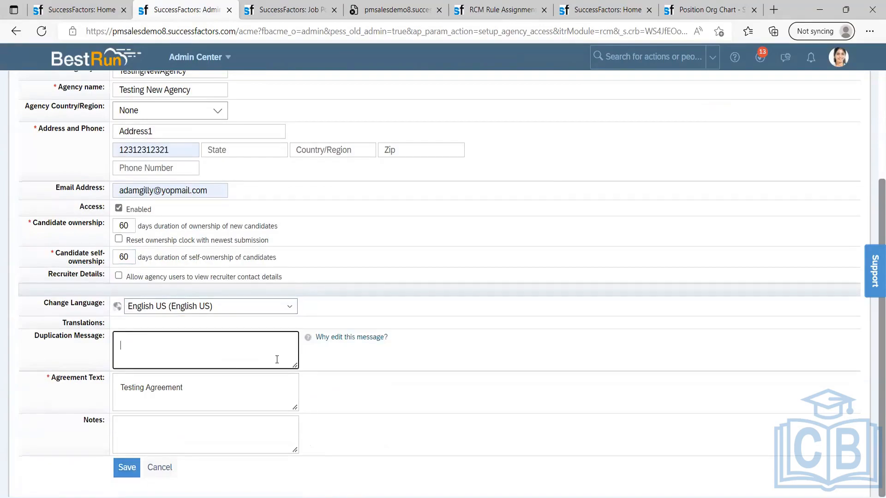
left_click(209, 423)
type("test")
left_click(383, 408)
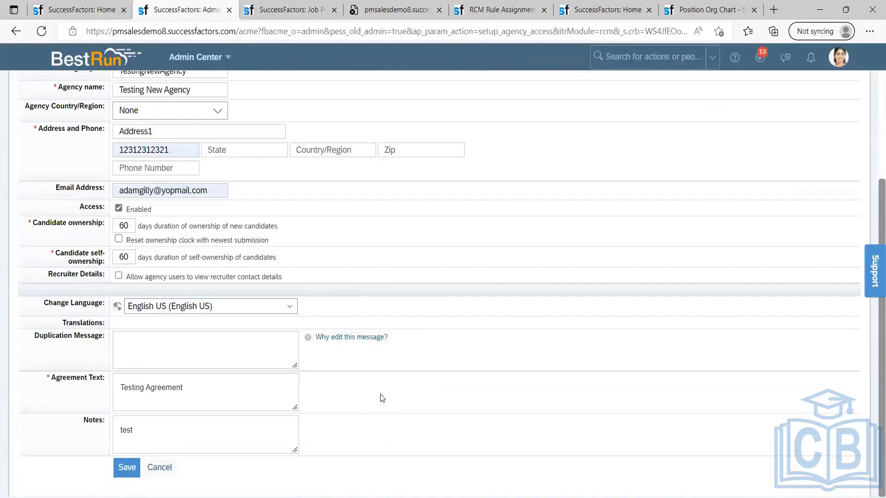
scroll(275, 273, "up", 3)
left_click(258, 277)
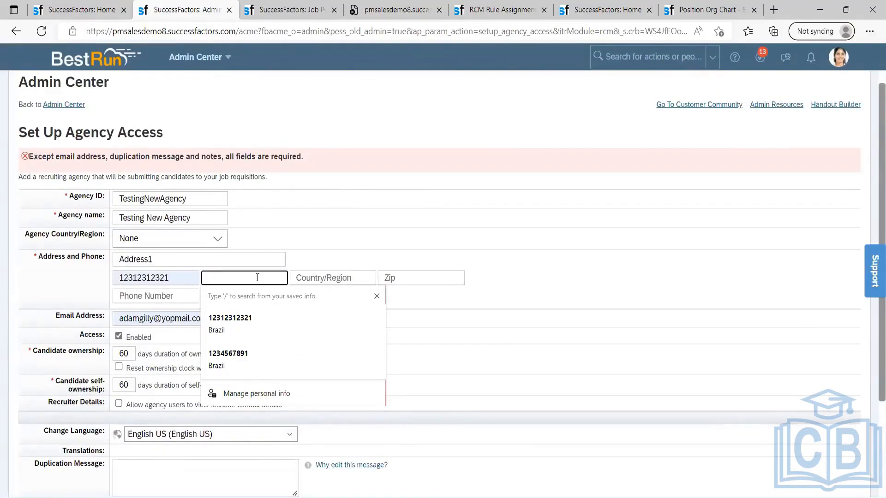
type("test")
left_click(347, 278)
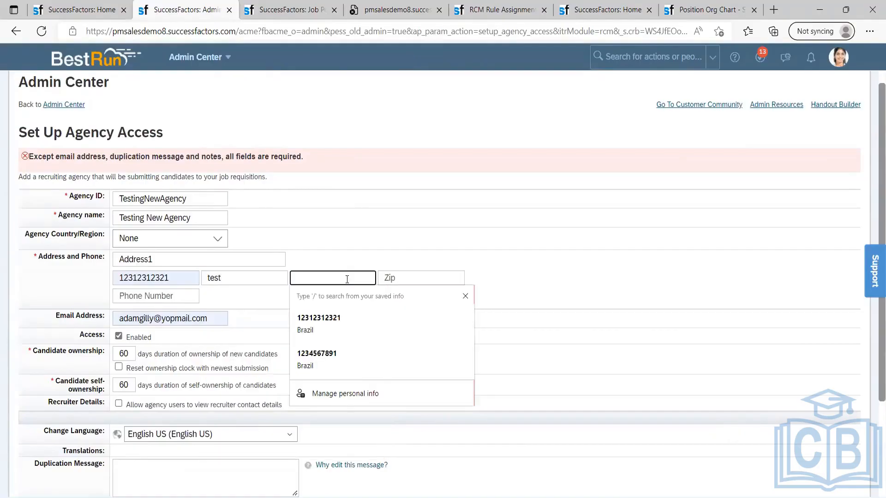
type("br")
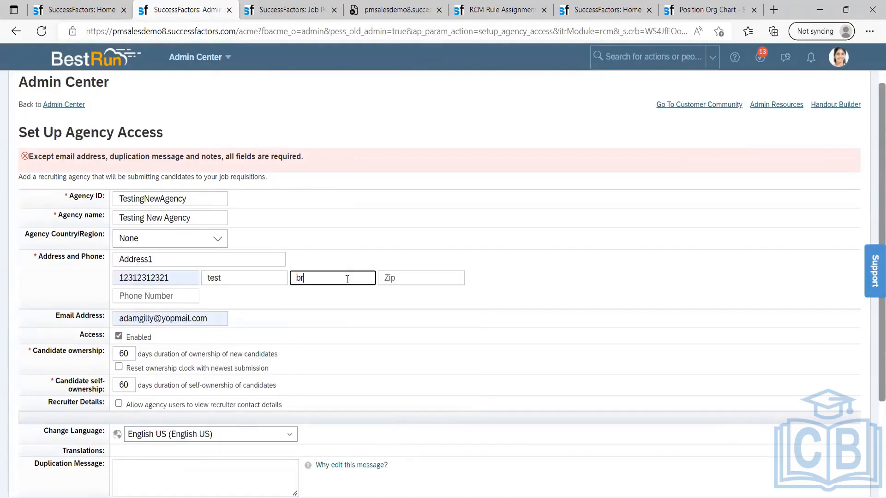
key("BackSpace")
key("BackSpace")
type("test")
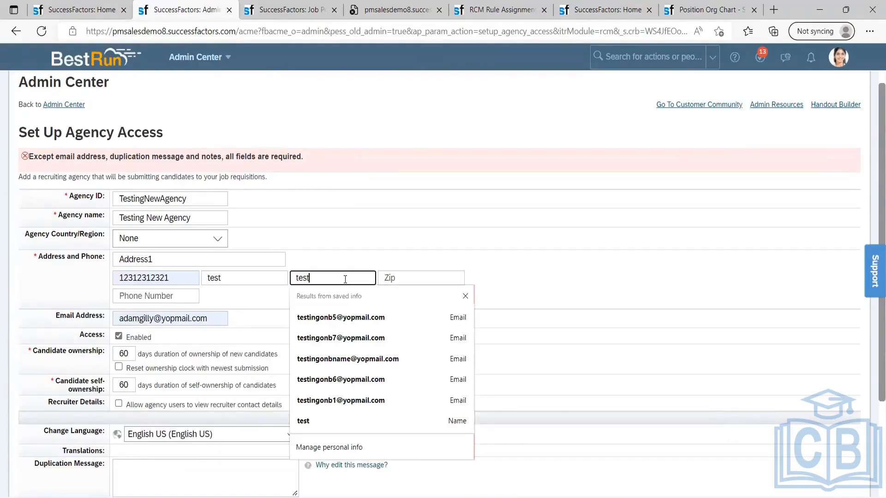
left_click(398, 280)
type("3423423423423")
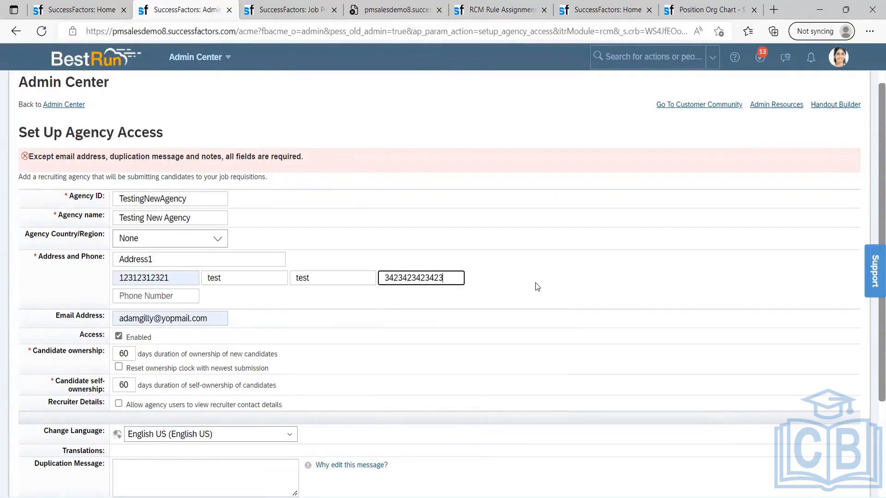
left_click(484, 255)
- Save the new agency form
left_click(176, 221)
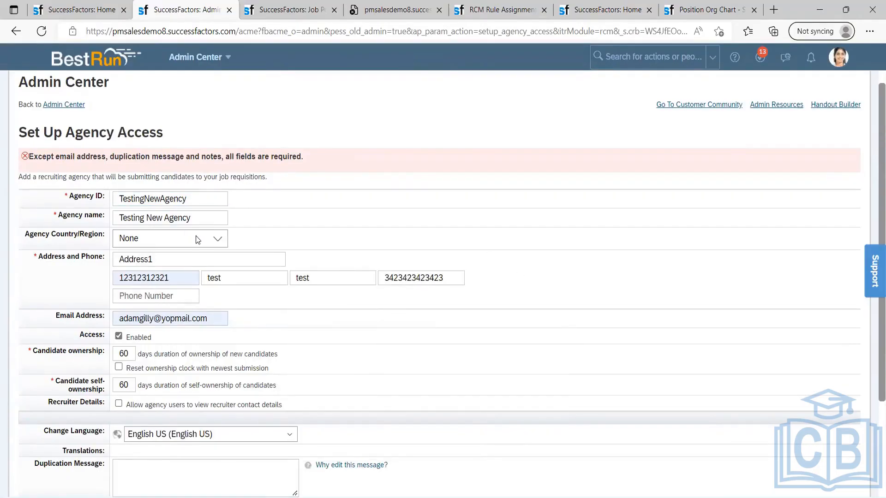
scroll(267, 314, "down", 3)
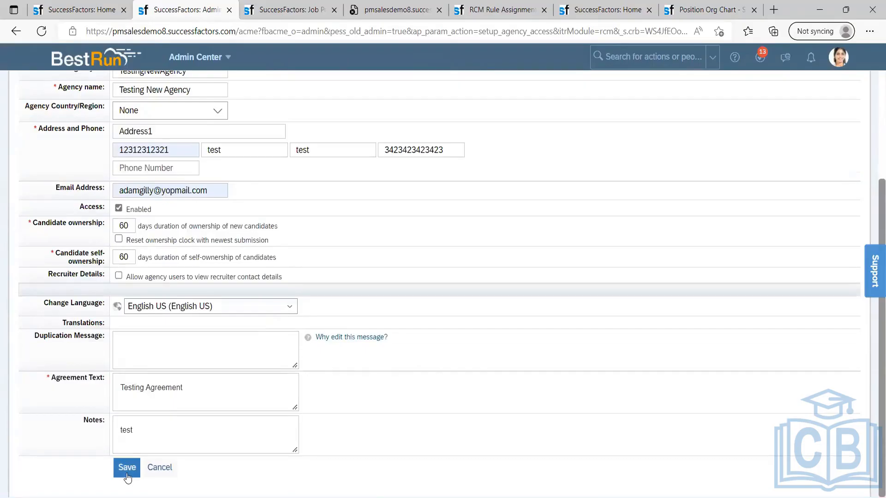
left_click(127, 467)
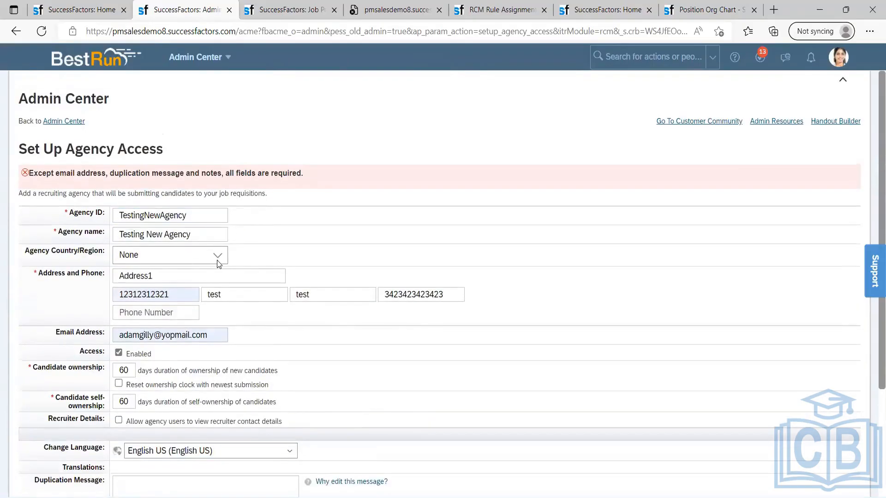
- Set the agency country/region to Brazil (BR)
left_click(217, 256)
scroll(154, 349, "down", 5)
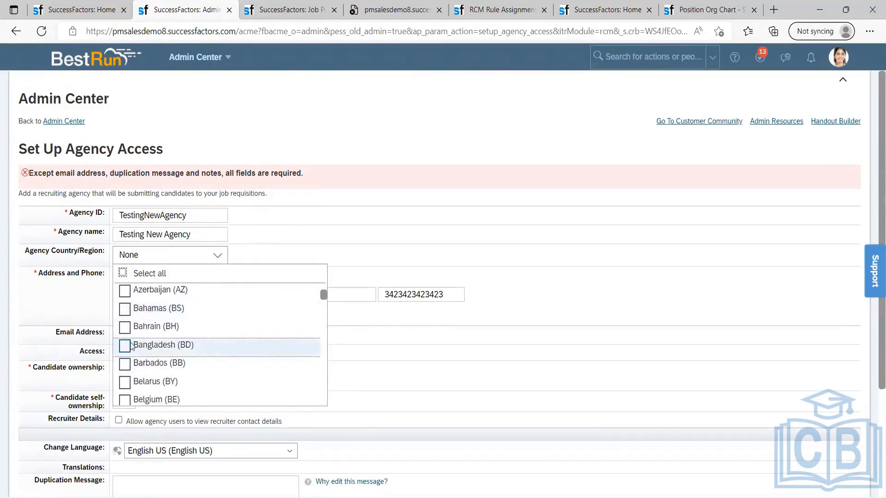
scroll(139, 355, "down", 1)
scroll(132, 365, "down", 1)
scroll(128, 366, "down", 4)
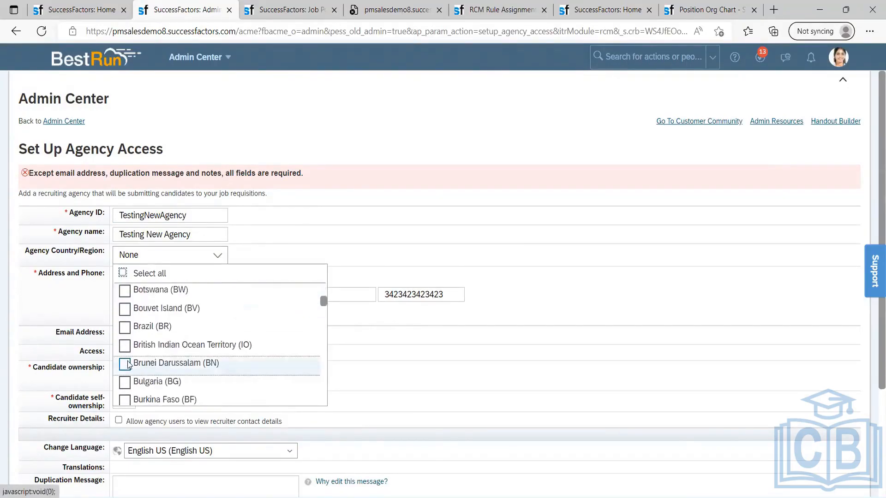
left_click(125, 326)
left_click(402, 245)
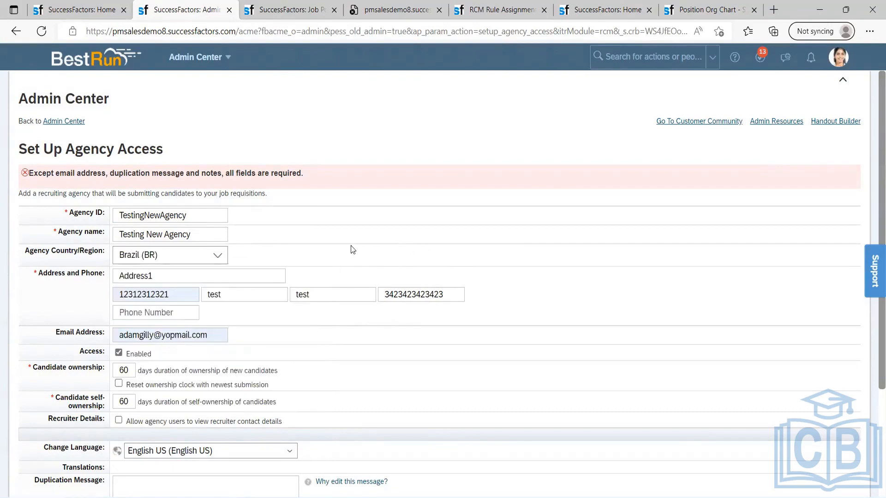
- Enter 'test' as the duplication message and save the form again
scroll(323, 254, "down", 3)
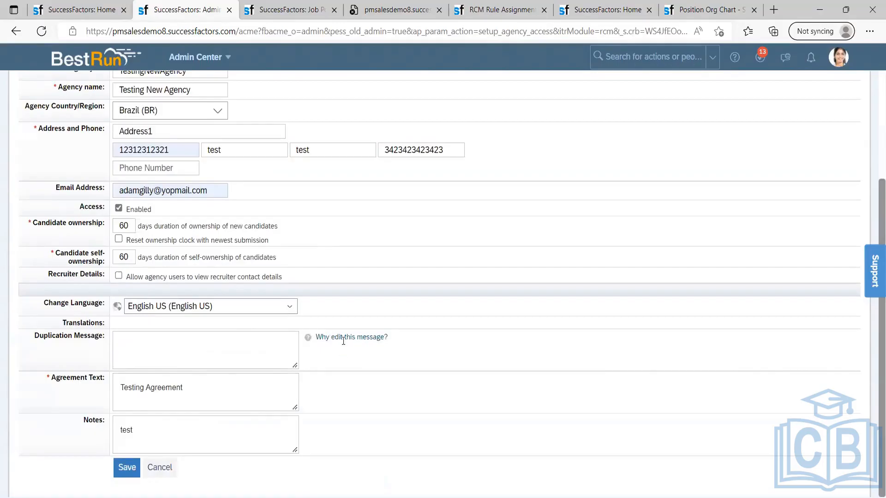
left_click(185, 358)
type("test")
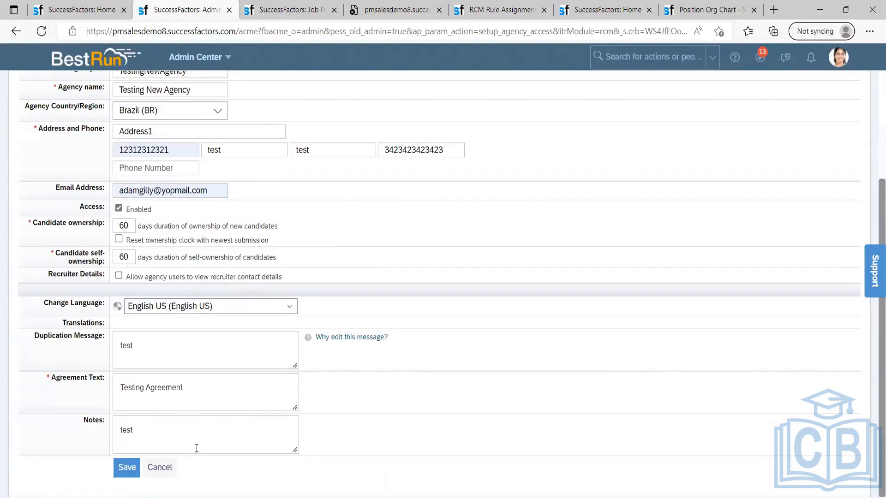
left_click(127, 467)
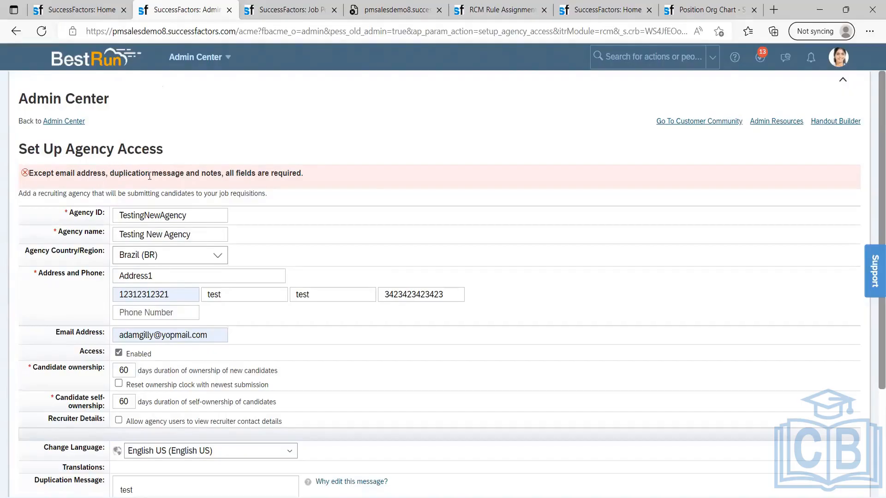
- Replace the duplication message with 'No Dupplication'
scroll(243, 305, "down", 3)
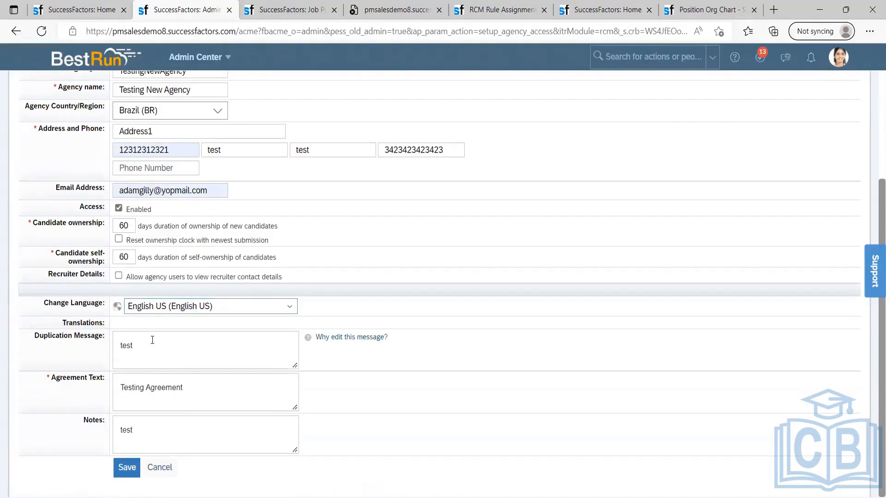
left_click(171, 350)
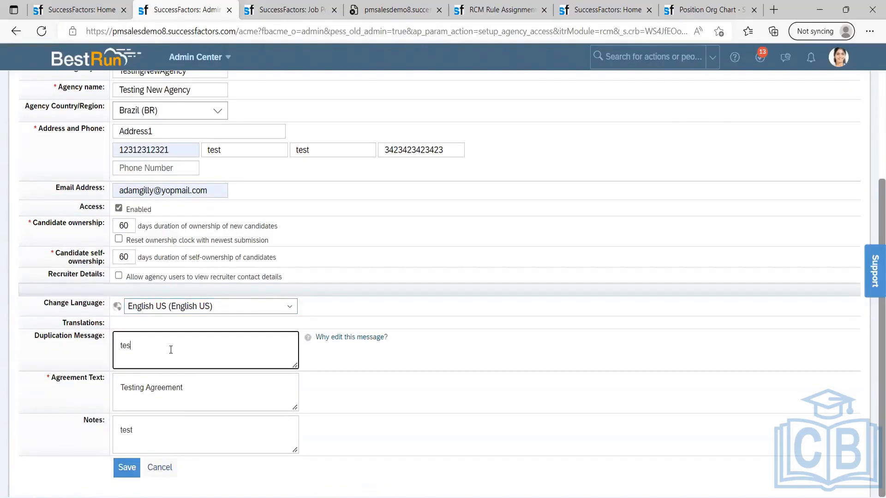
key("BackSpace")
key("BackSpace")
key("BackSpace")
type("No Du")
type("p")
type("plia")
type("cation")
left_click(232, 396)
- Save the agency form, bringing up the Calibre Recruiting Agency's settings
left_click(396, 375)
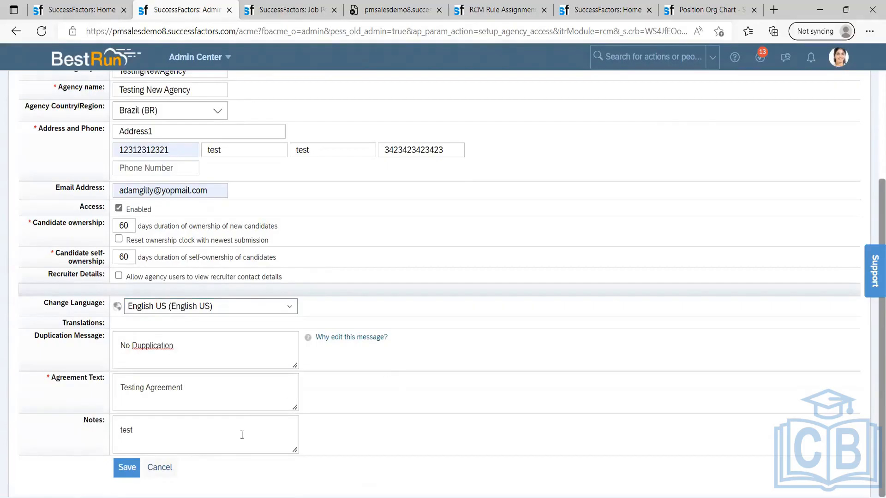
left_click(128, 469)
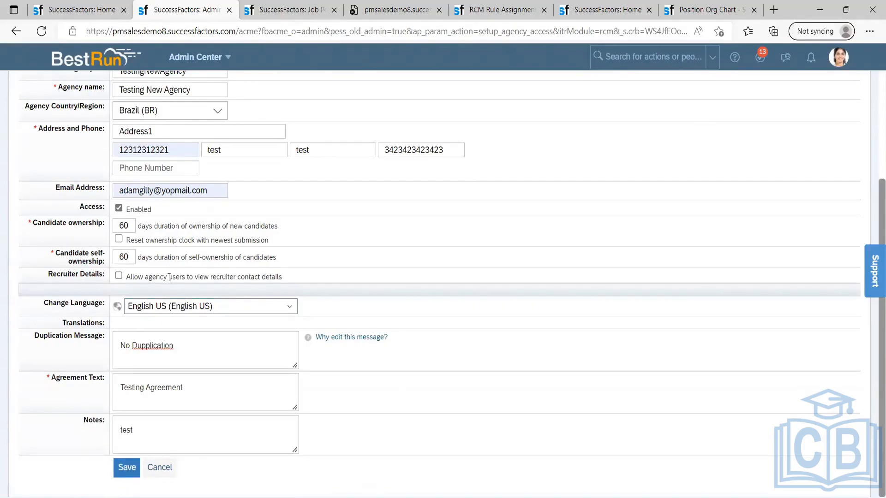
scroll(168, 238, "down", 3)
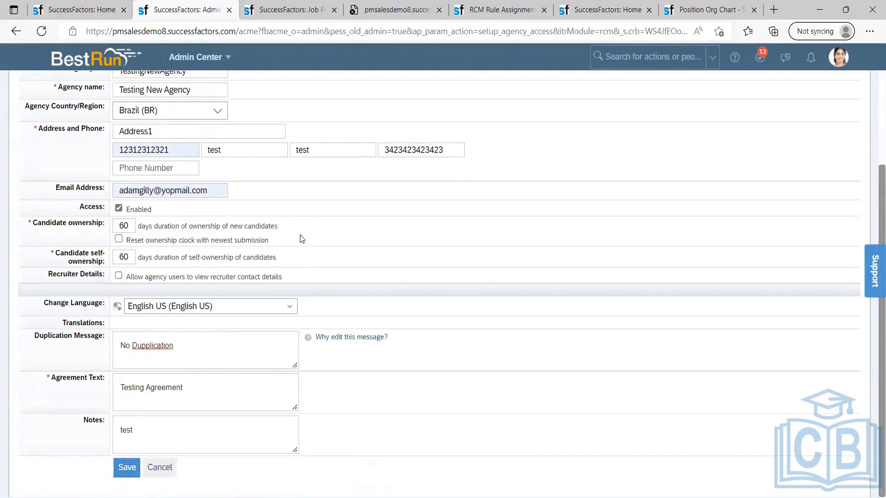
scroll(251, 303, "up", 3)
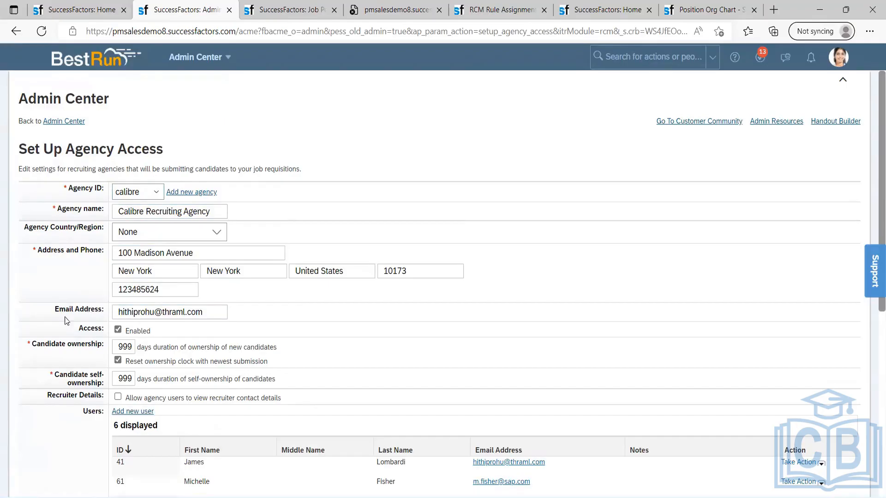
- Change Calibre Recruiting Agency's candidate ownership and self-ownership from 999 to 90 days
scroll(67, 321, "down", 2)
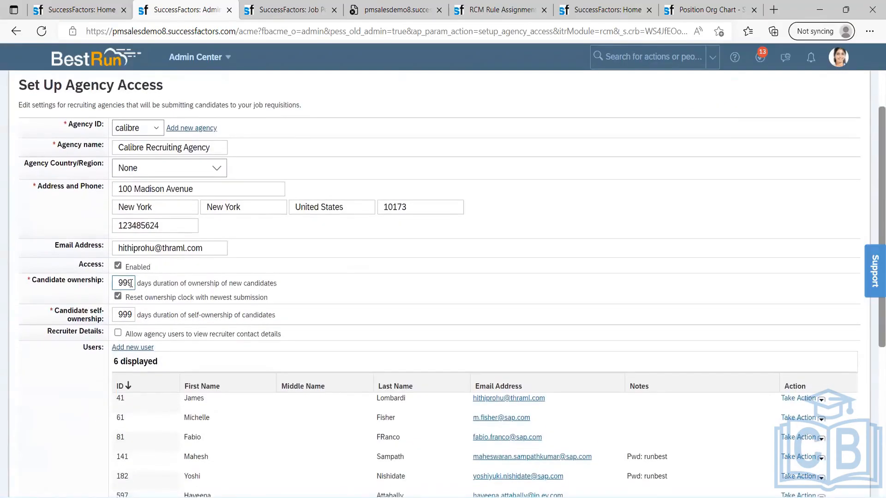
left_click(130, 283)
key("BackSpace")
key("BackSpace")
key("BackSpace")
type("90")
left_click(129, 314)
key("BackSpace")
key("BackSpace")
type("0")
left_click(344, 314)
scroll(221, 313, "down", 2)
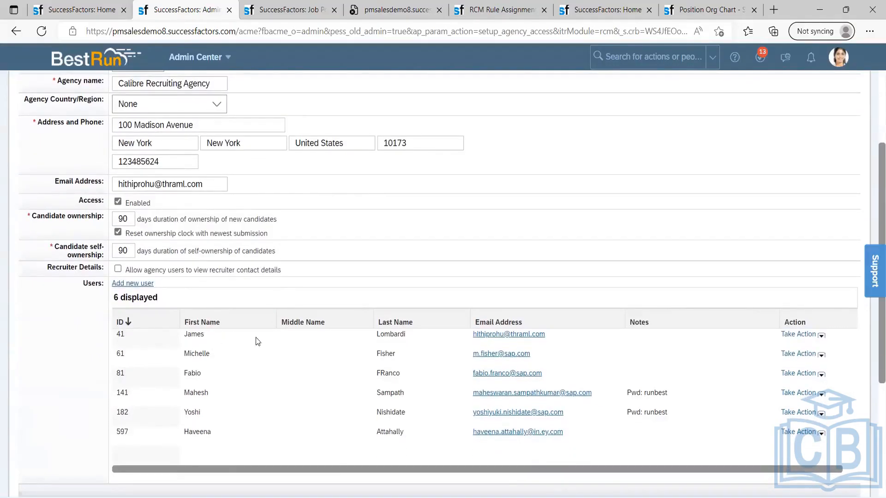
scroll(459, 344, "down", 2)
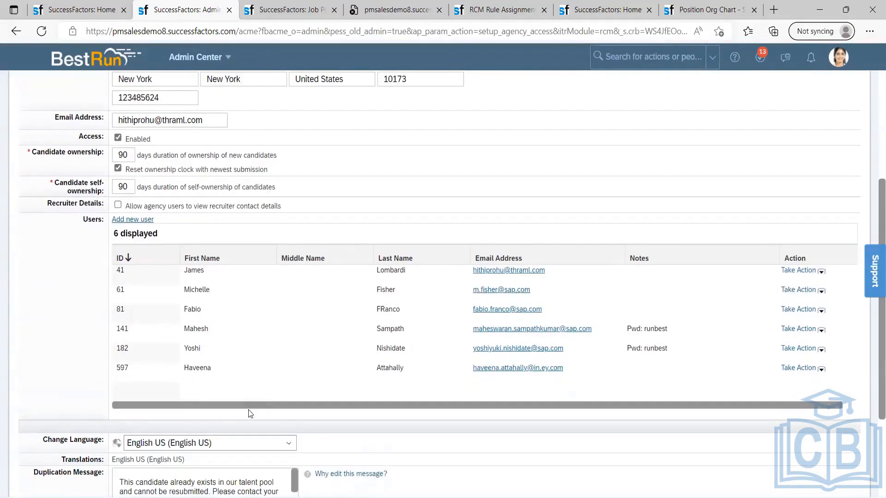
- Start an agency user with a saved e-mail and a first name, then discard the dialog
left_click(137, 225)
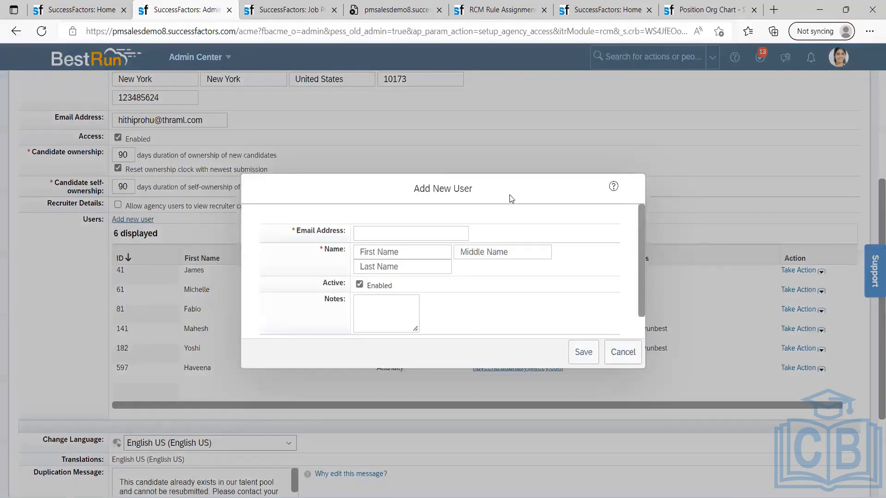
left_click(405, 227)
left_click(404, 230)
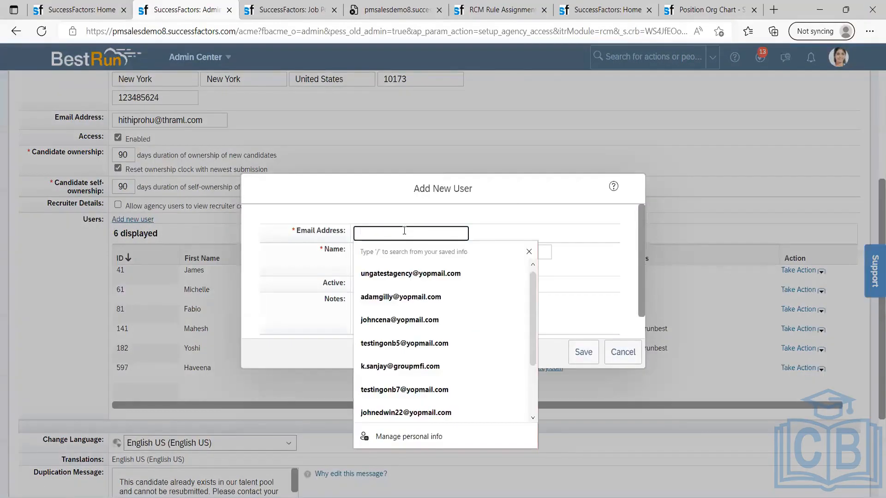
left_click(404, 273)
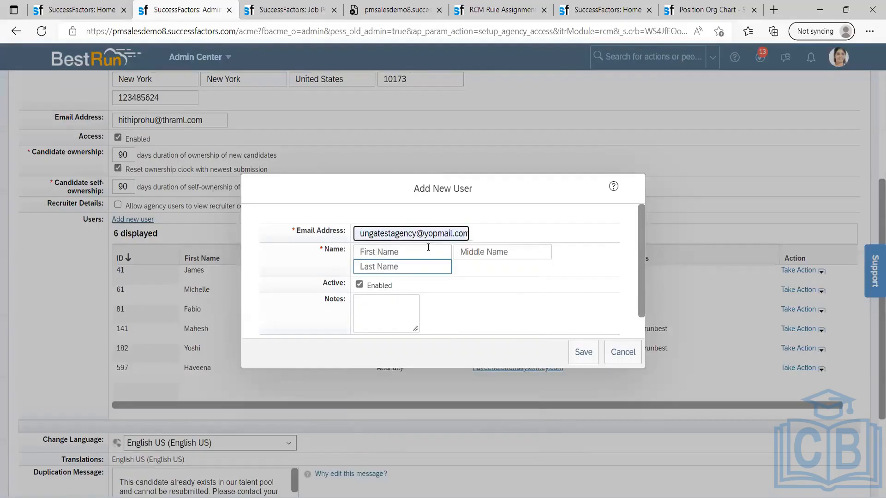
left_click(407, 249)
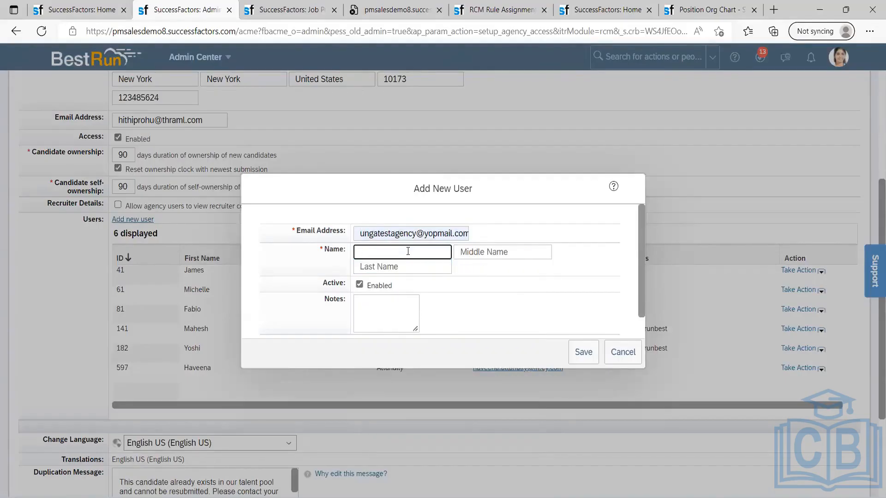
type("ADam")
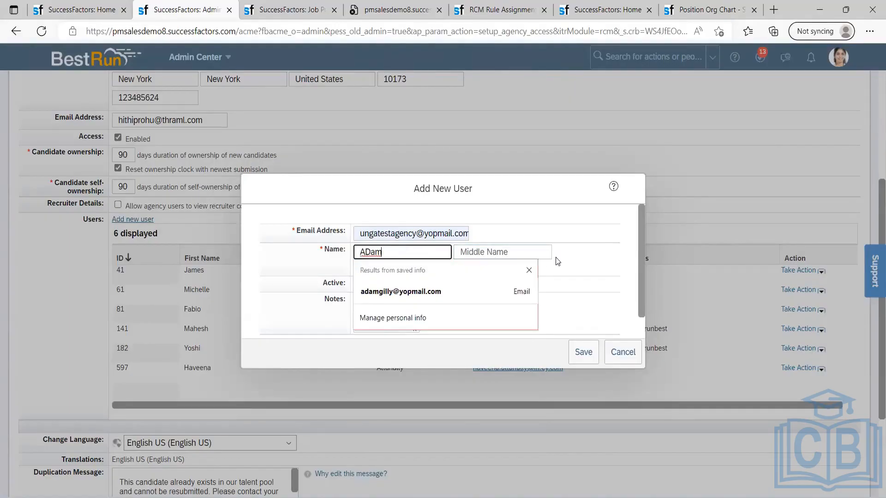
left_click(558, 261)
left_click(584, 352)
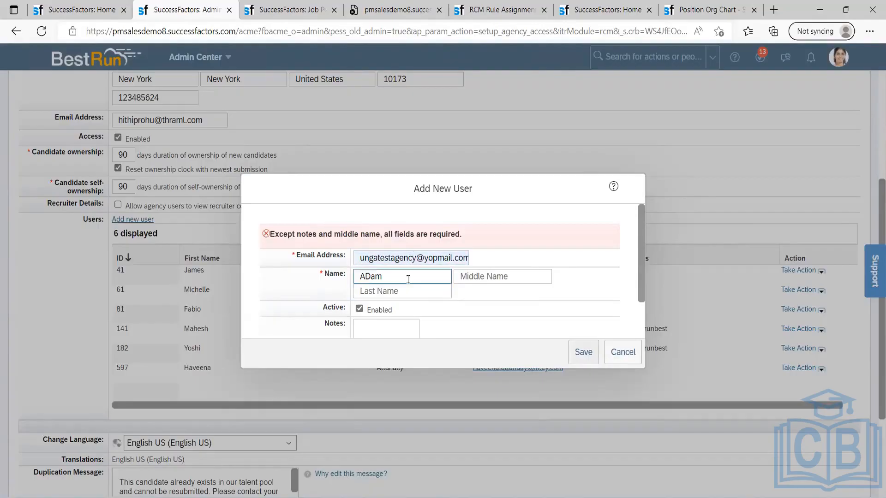
scroll(399, 298, "down", 2)
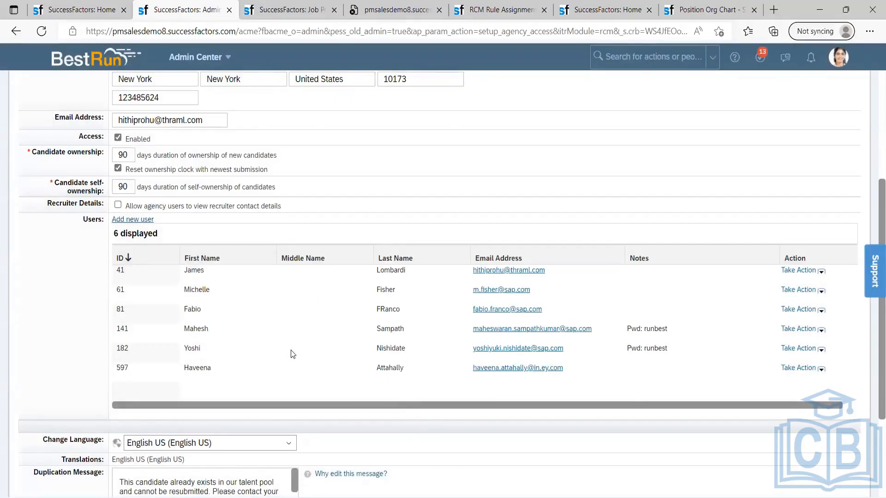
scroll(292, 356, "up", 1)
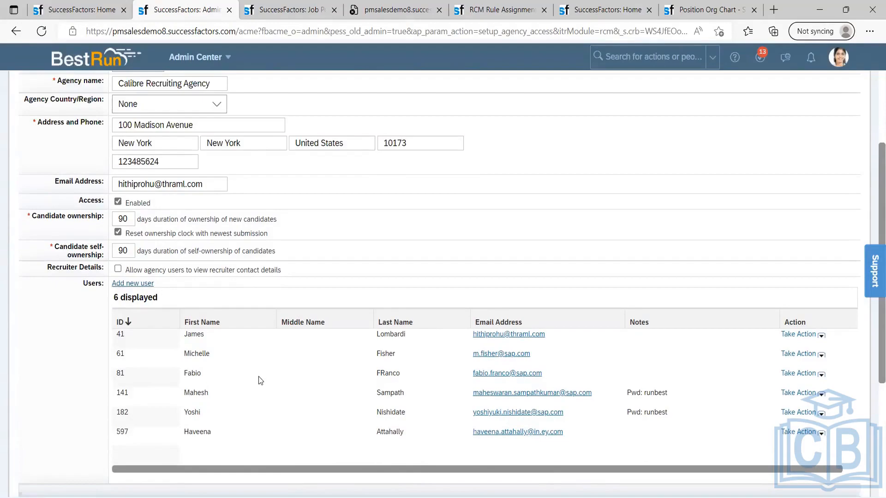
scroll(259, 379, "down", 3)
scroll(130, 409, "down", 1)
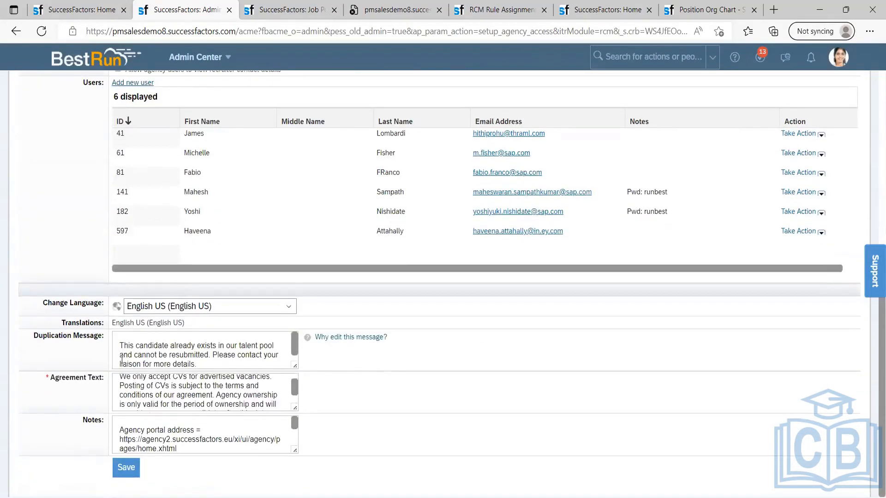
left_click(127, 379)
left_click_drag(127, 379, 162, 406)
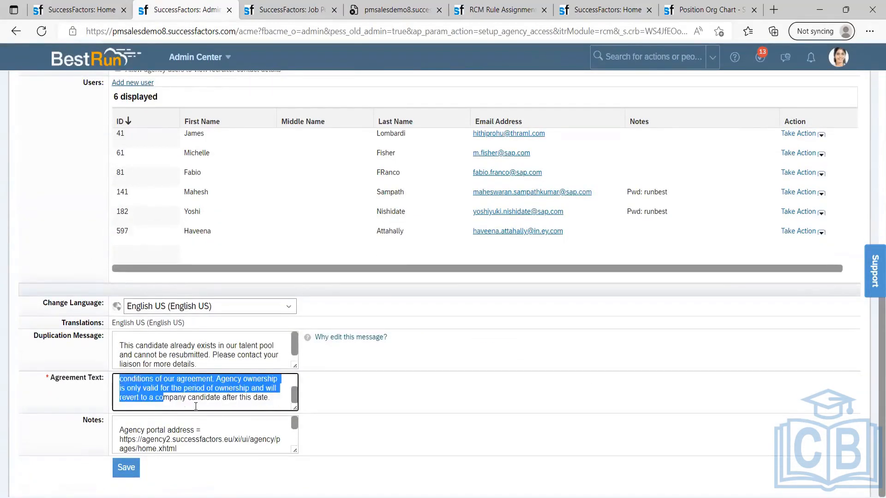
left_click(192, 402)
scroll(193, 400, "up", 1)
left_click_drag(126, 380, 158, 391)
left_click(157, 390)
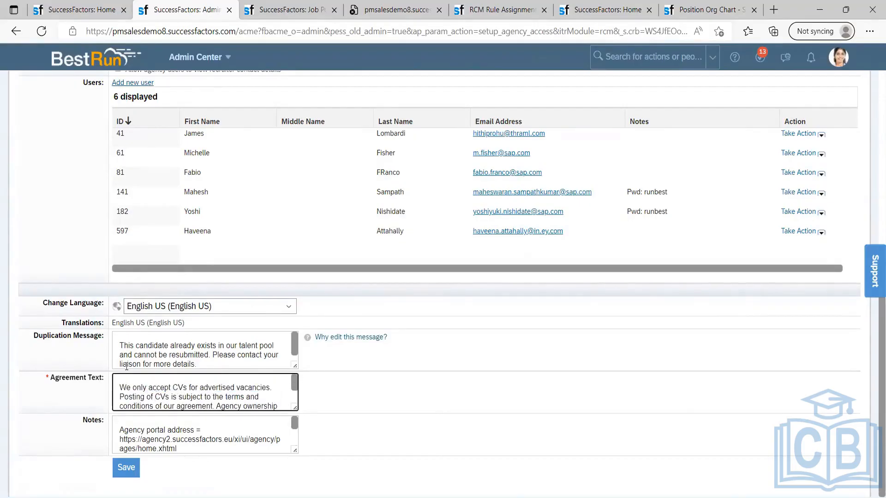
left_click(134, 384)
left_click_drag(118, 387, 216, 412)
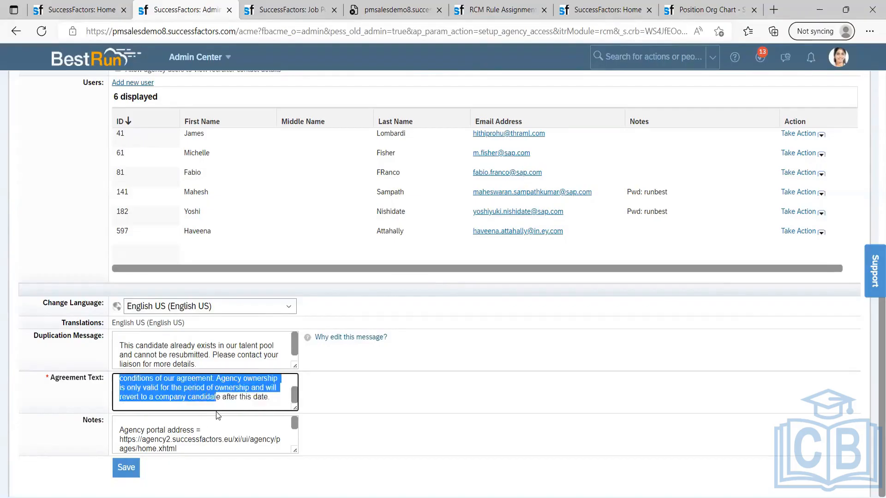
left_click(196, 440)
left_click_drag(188, 443, 111, 417)
left_click(412, 401)
scroll(162, 339, "up", 7)
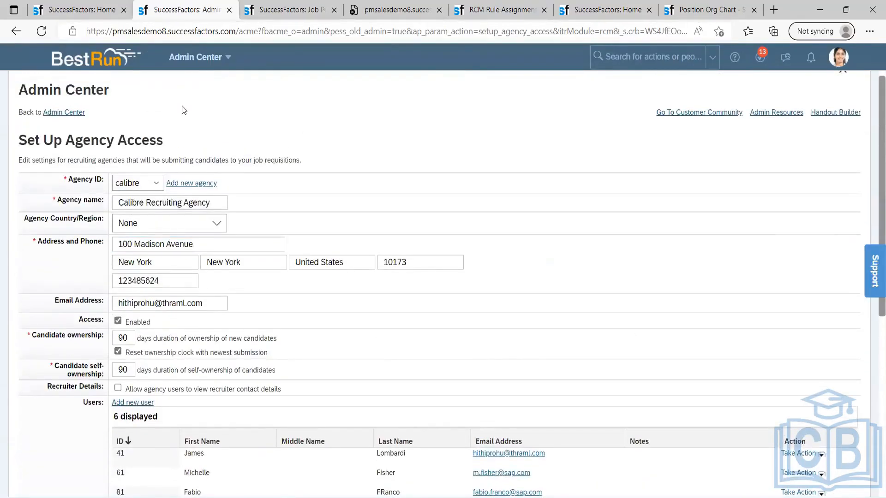
scroll(235, 212, "down", 3)
scroll(236, 204, "down", 3)
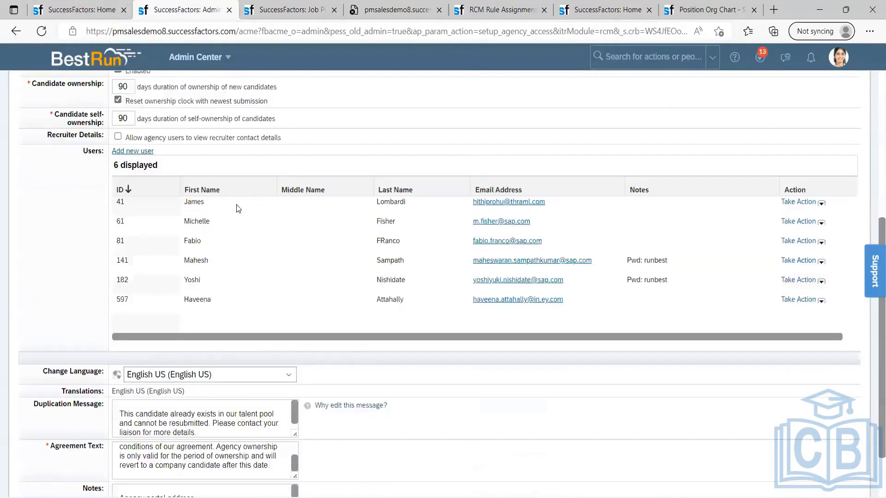
scroll(236, 204, "up", 4)
scroll(251, 197, "up", 3)
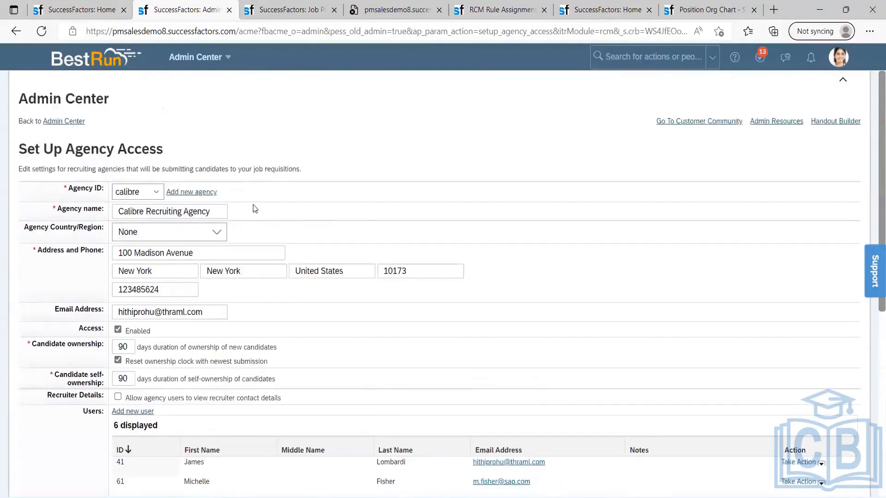
scroll(253, 204, "down", 6)
scroll(263, 206, "up", 5)
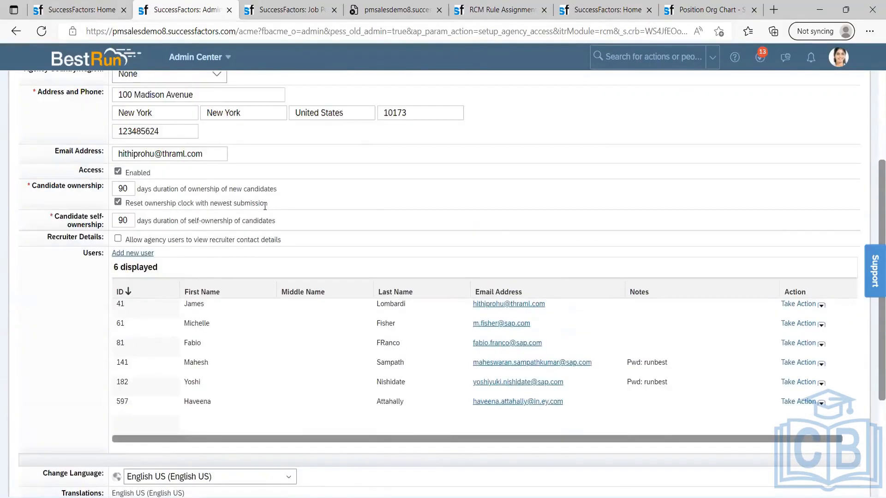
scroll(269, 208, "up", 2)
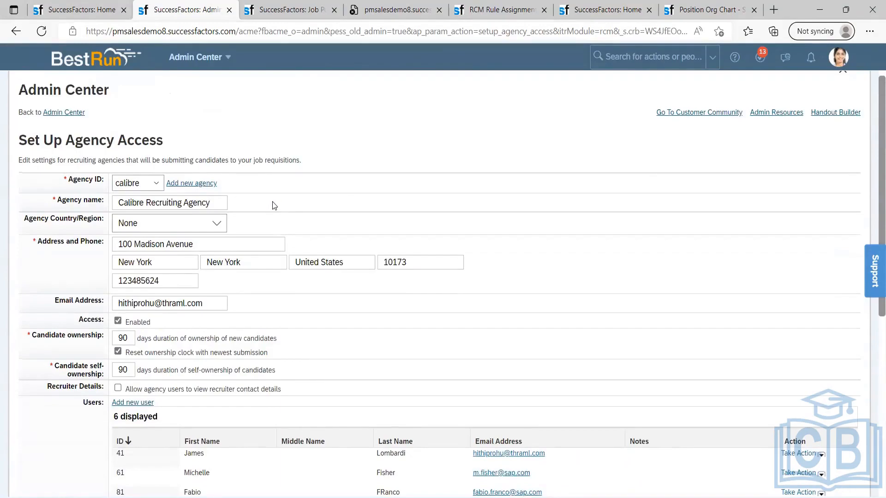
left_click(140, 188)
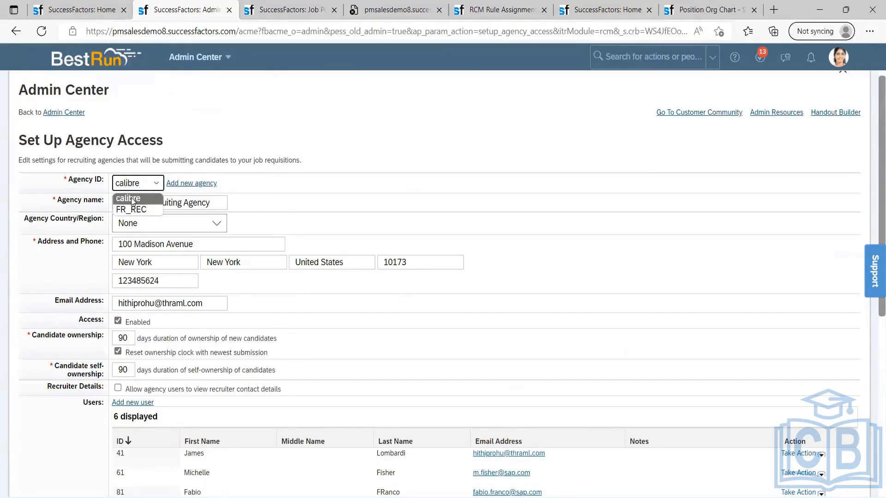
left_click(269, 185)
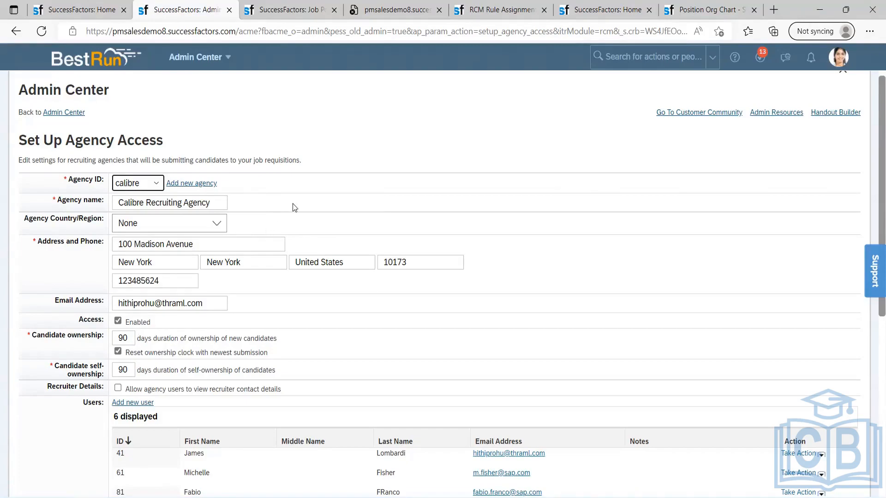
scroll(292, 203, "down", 7)
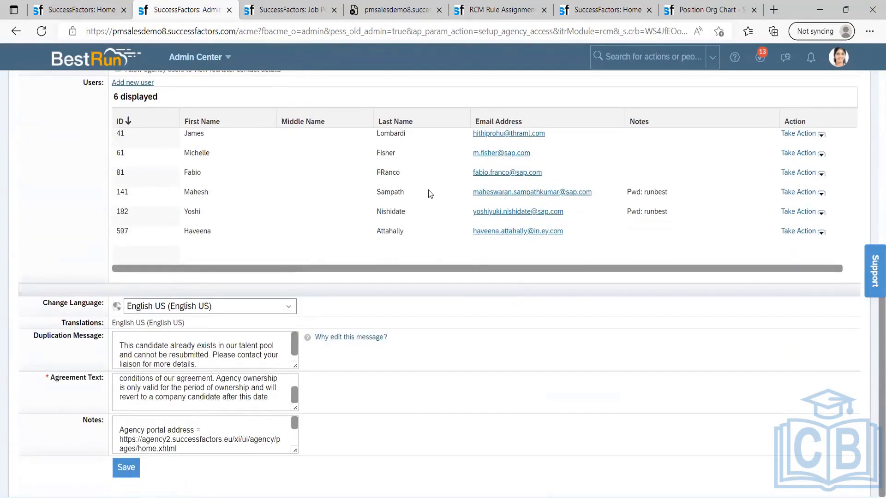
scroll(385, 257, "up", 3)
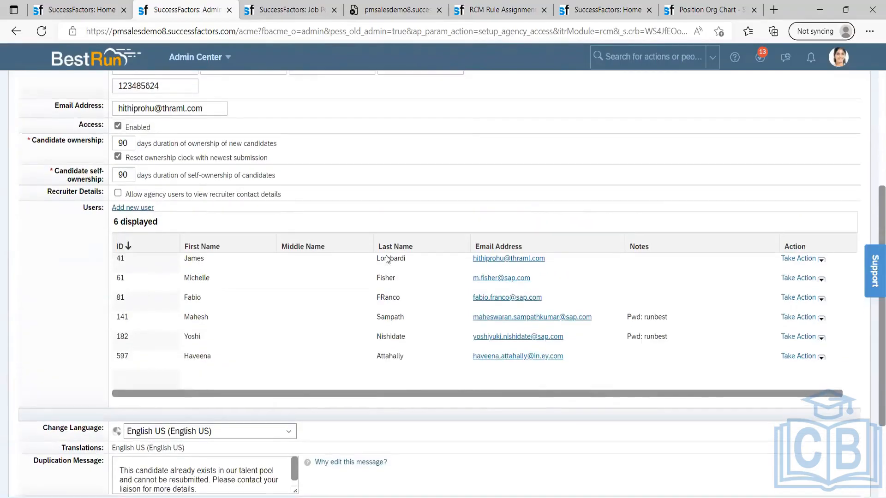
scroll(385, 256, "up", 5)
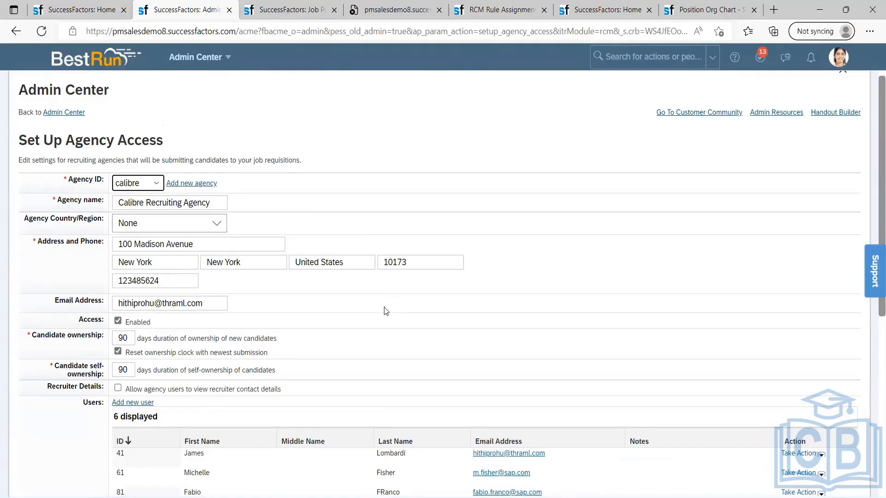
scroll(383, 253, "down", 1)
left_click(316, 198)
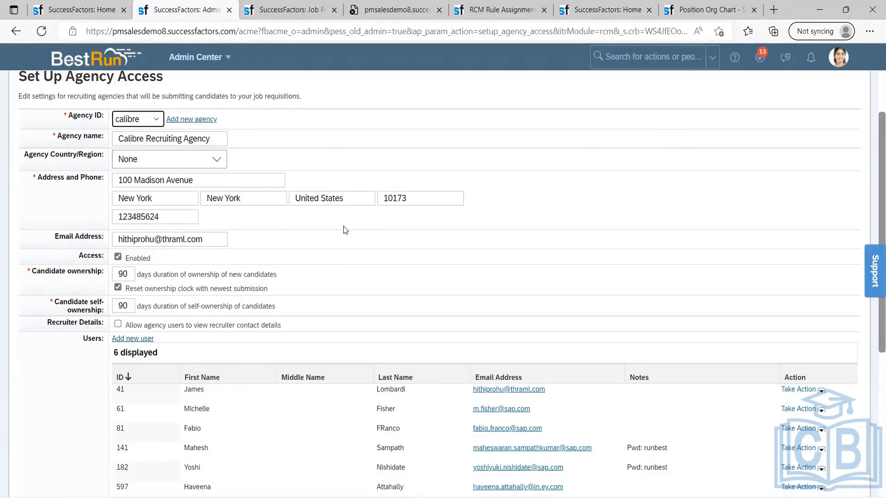
scroll(395, 234, "down", 2)
scroll(395, 233, "down", 1)
scroll(387, 312, "up", 2)
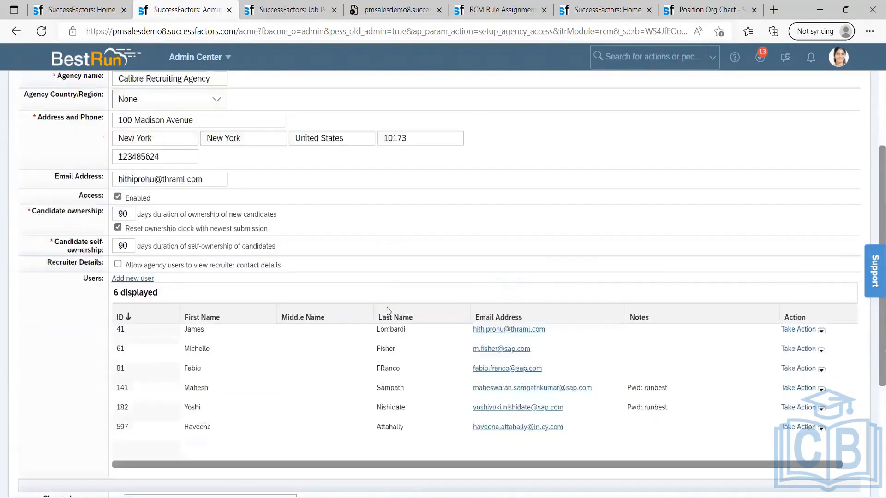
scroll(308, 294, "up", 3)
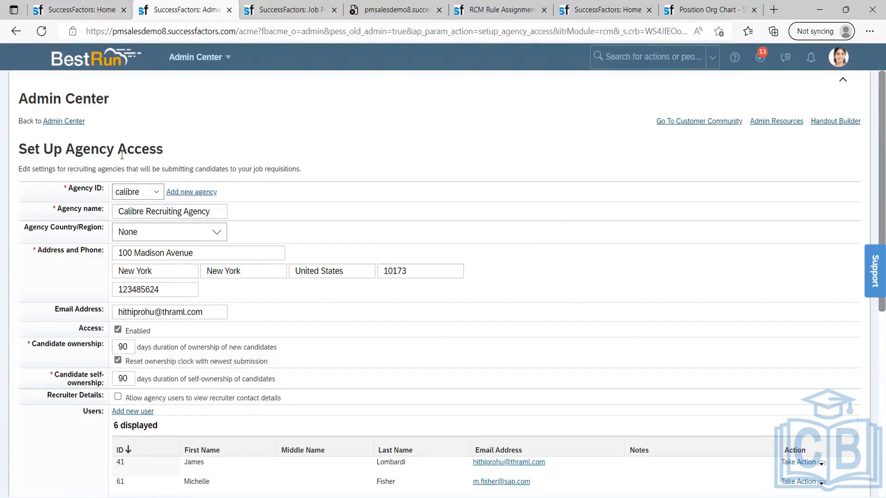
double_click(85, 152)
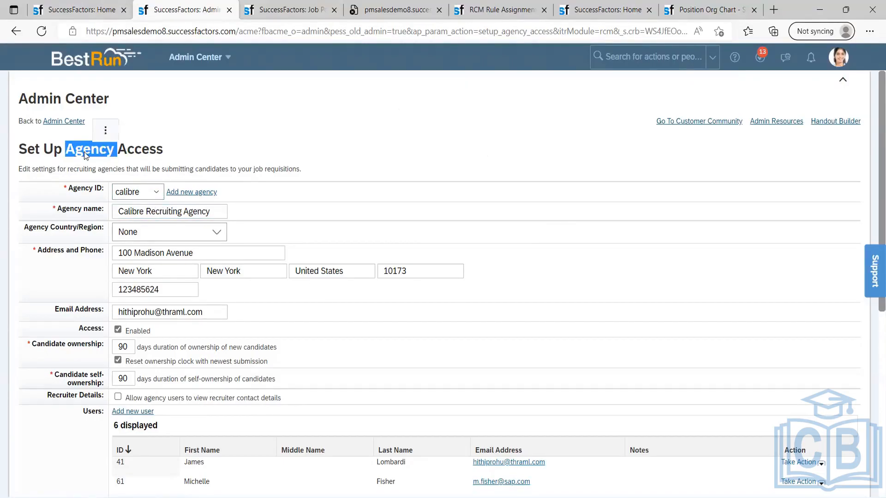
left_click(102, 150)
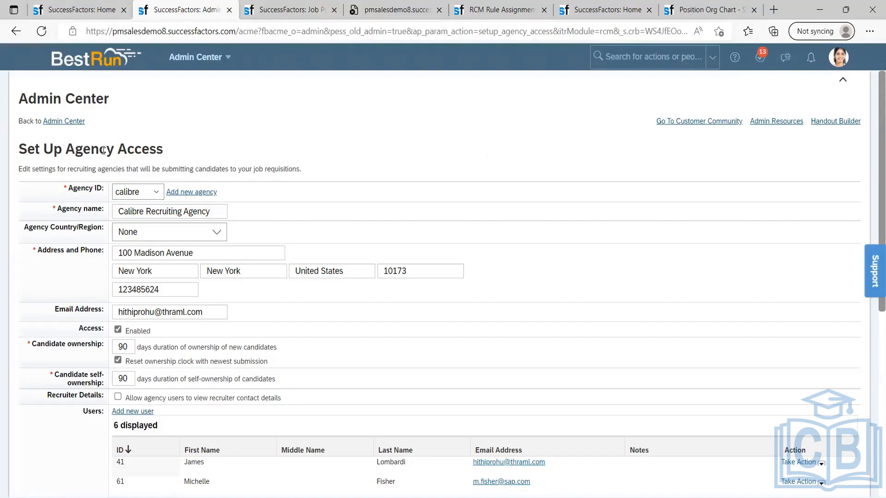
double_click(81, 153)
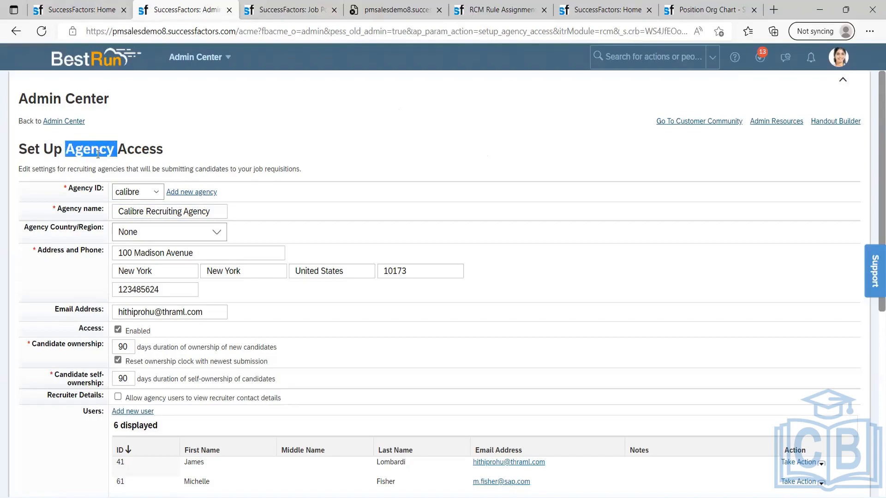
left_click(202, 147)
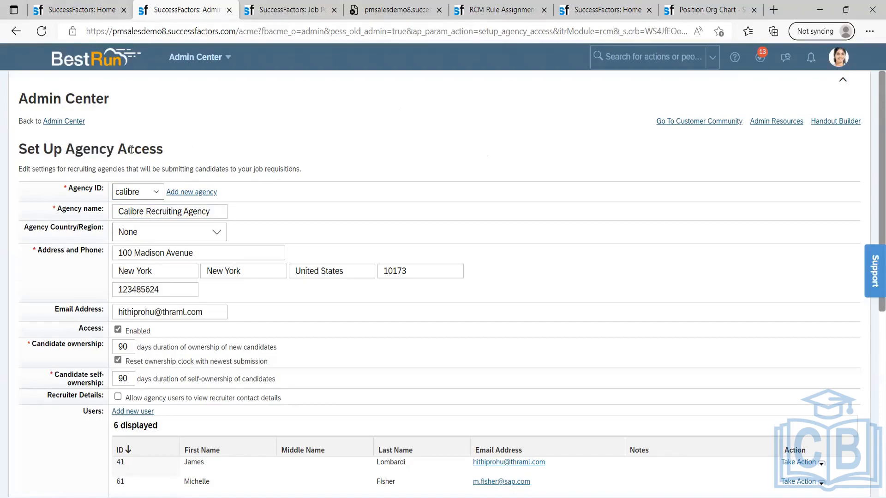
double_click(80, 152)
left_click(207, 147)
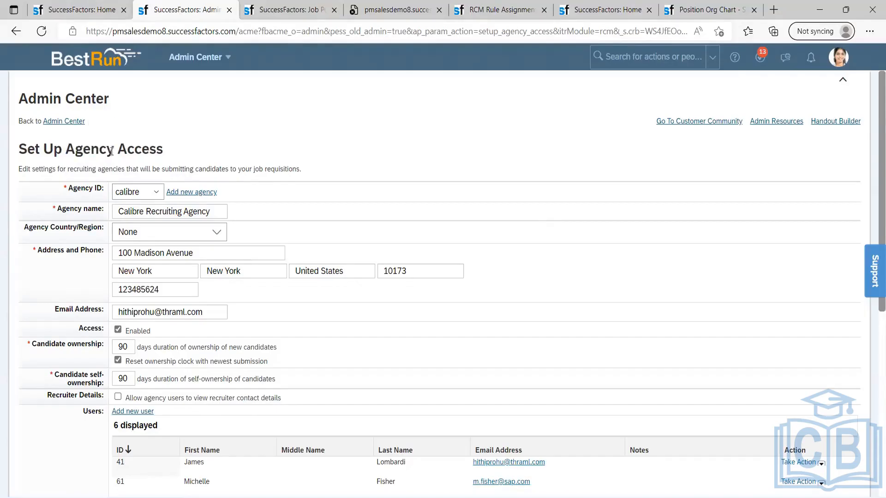
double_click(84, 151)
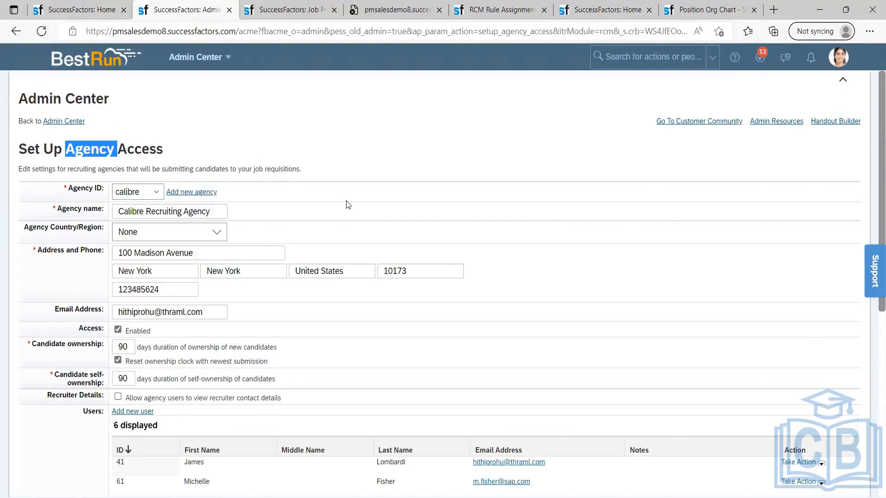
scroll(348, 203, "down", 5)
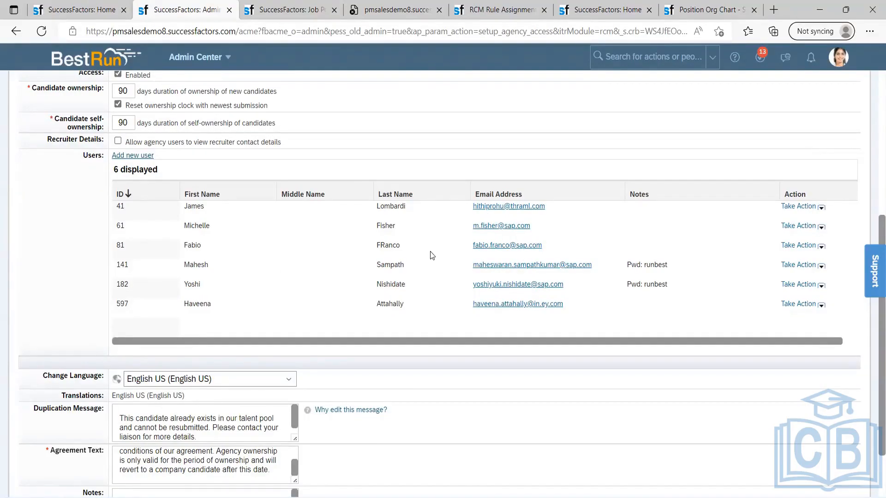
scroll(432, 255, "up", 3)
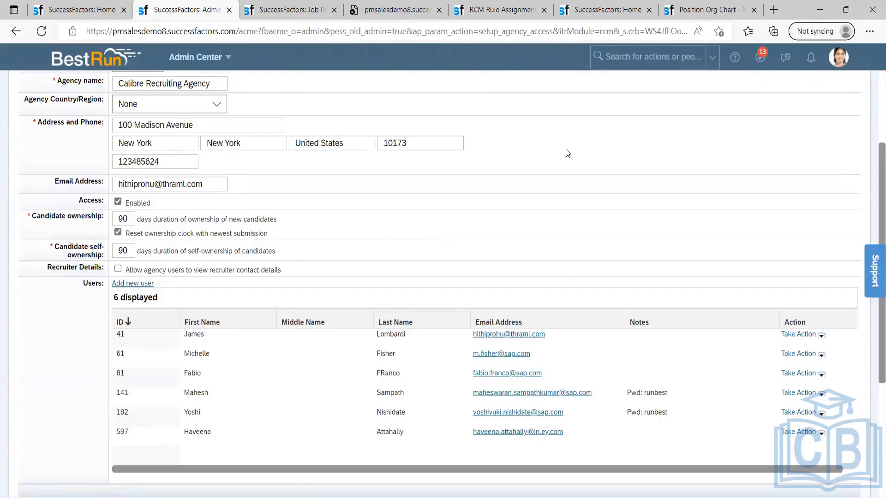
scroll(514, 238, "down", 4)
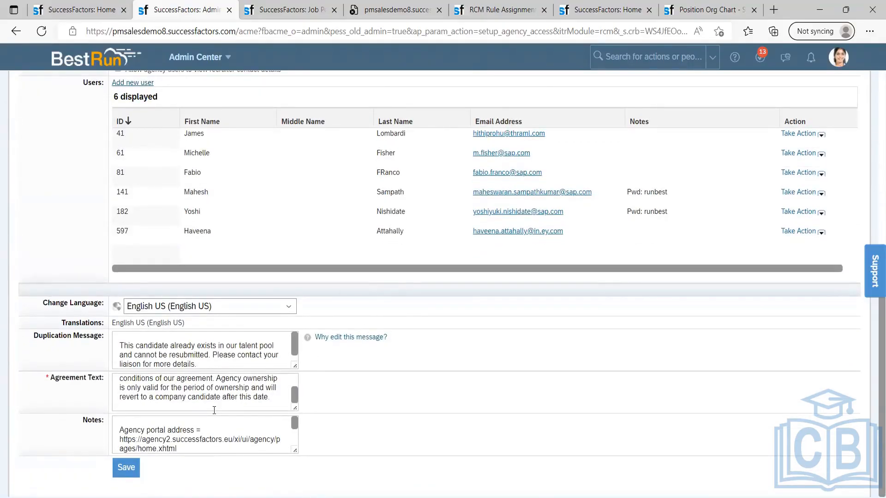
left_click(128, 386)
scroll(128, 387, "up", 3)
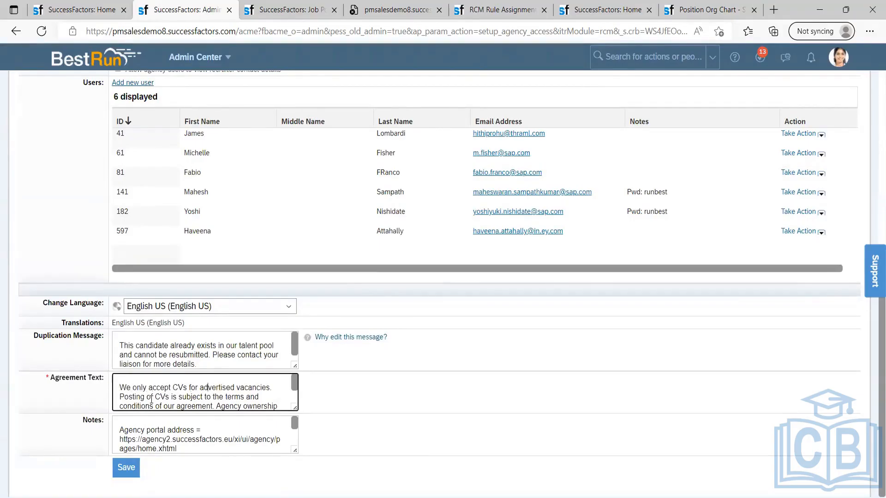
scroll(151, 399, "down", 2)
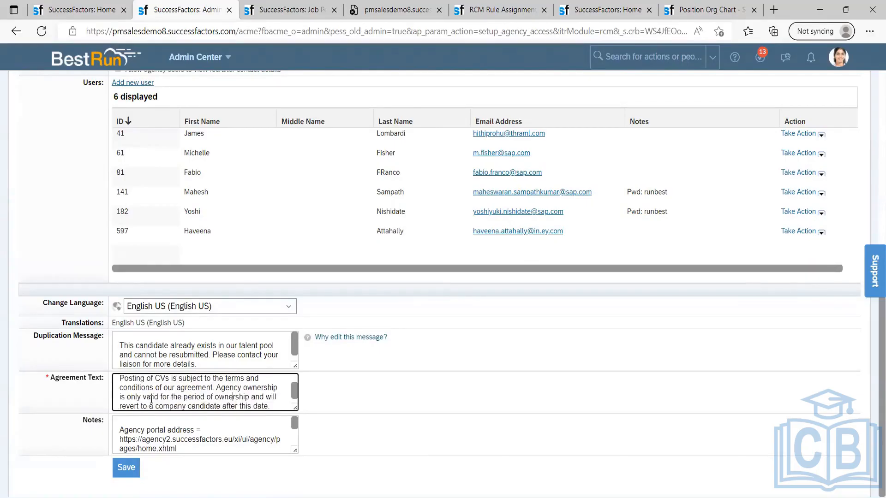
scroll(152, 399, "up", 1)
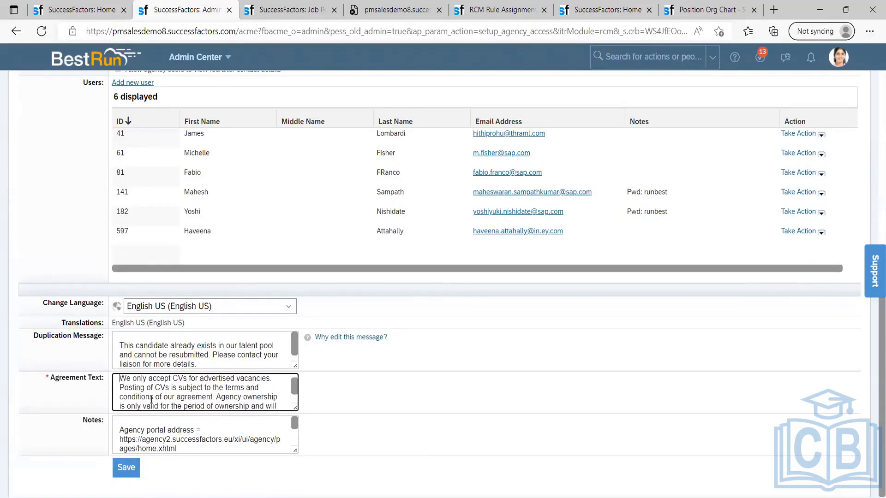
key("ctrl+a")
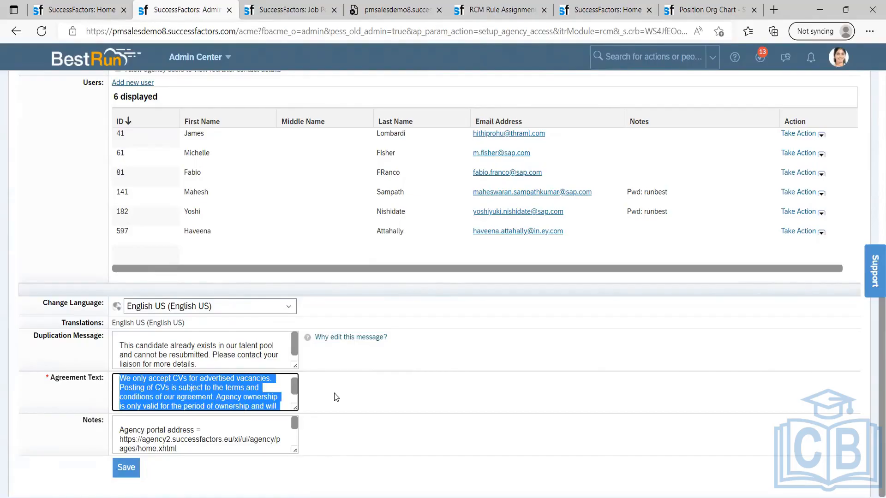
scroll(336, 397, "up", 3)
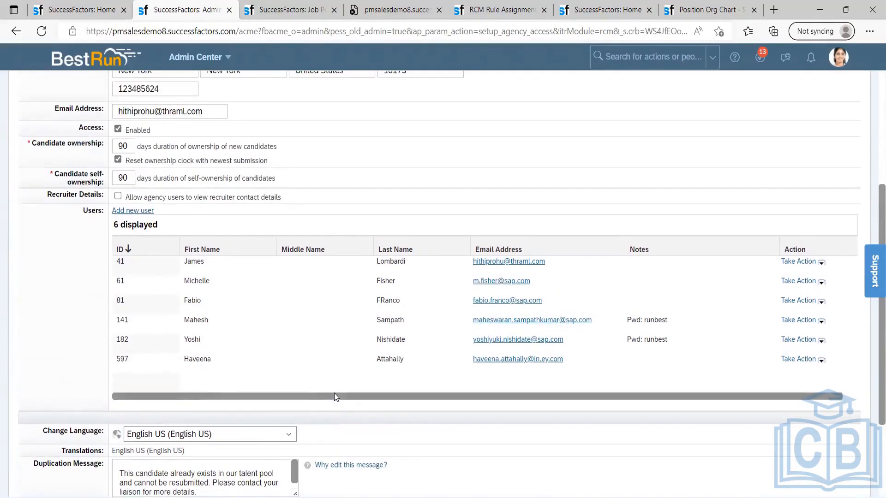
scroll(292, 305, "up", 5)
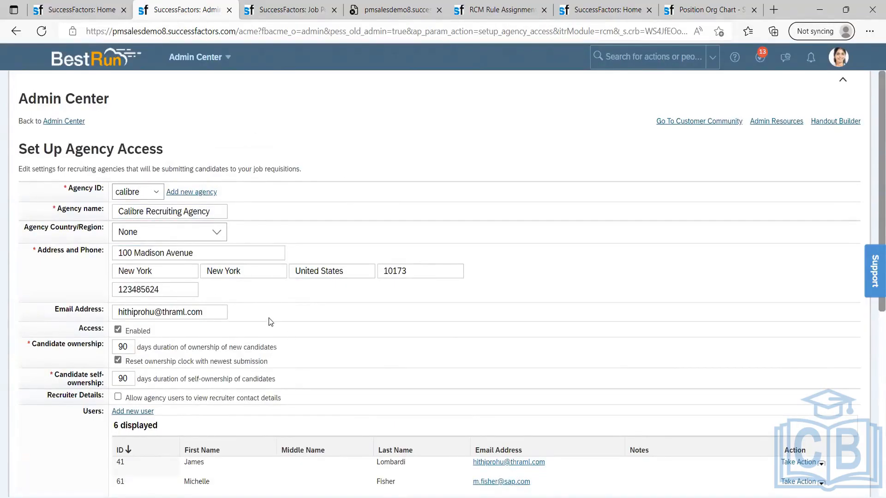
scroll(138, 303, "down", 7)
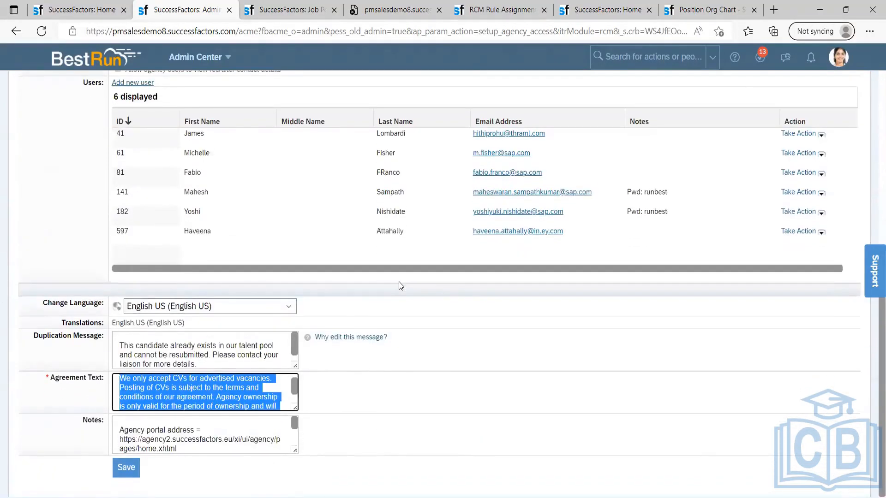
scroll(399, 282, "up", 7)
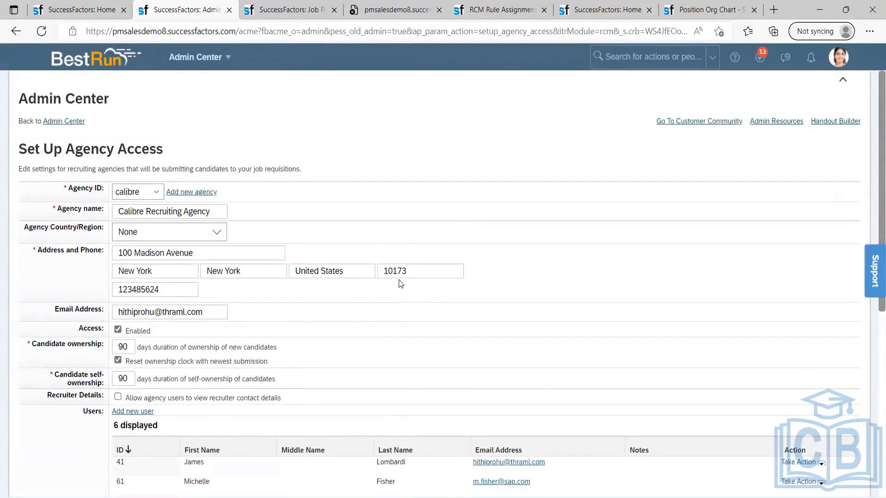
scroll(399, 280, "down", 7)
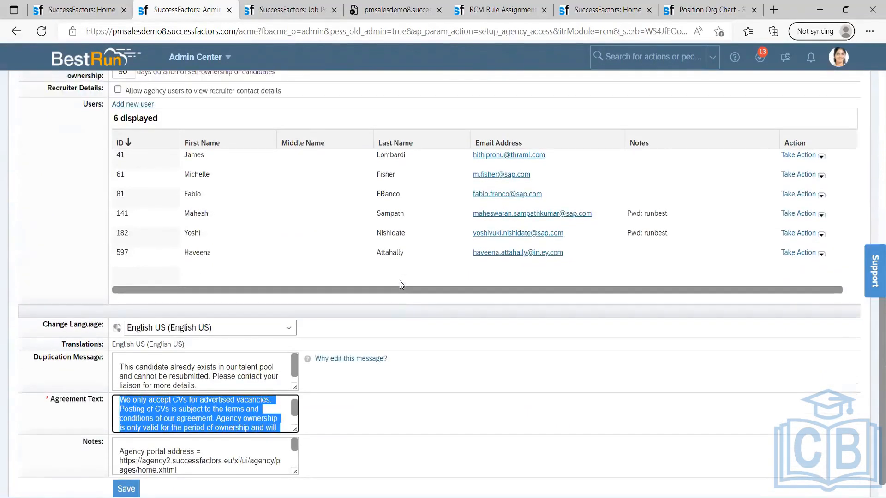
scroll(400, 282, "up", 7)
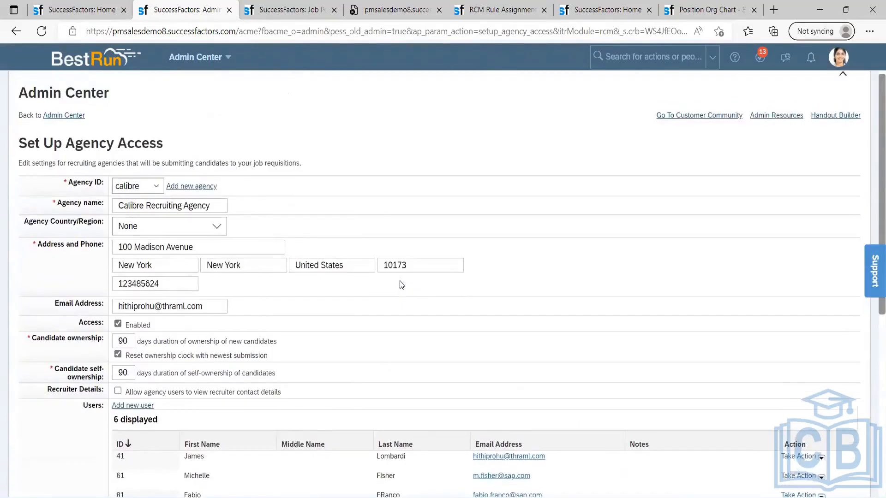
scroll(232, 311, "down", 3)
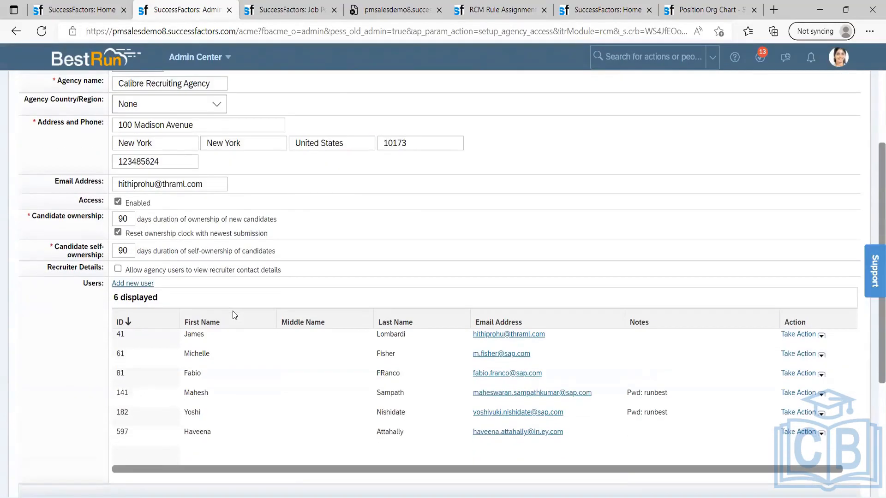
left_click(132, 284)
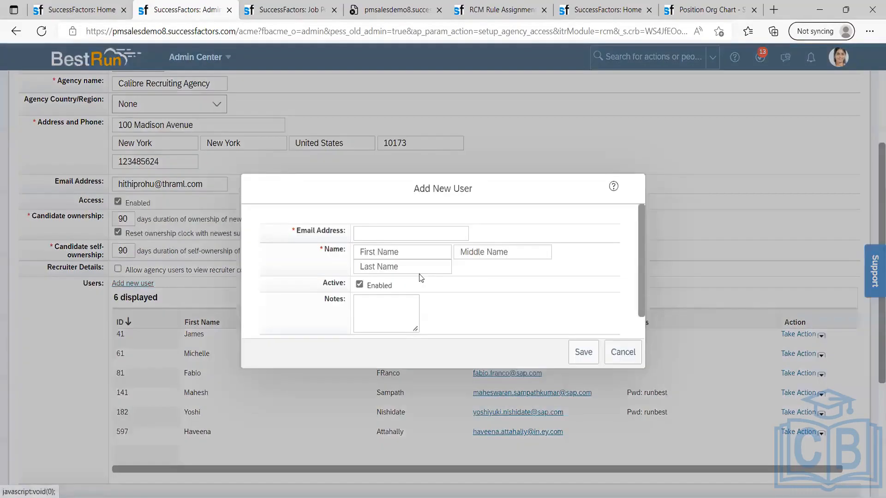
left_click(624, 353)
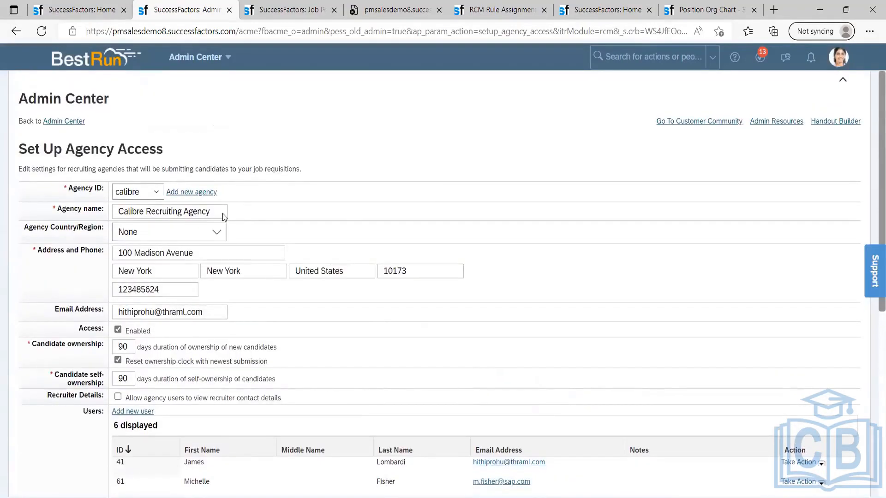
scroll(223, 213, "down", 5)
scroll(132, 137, "up", 6)
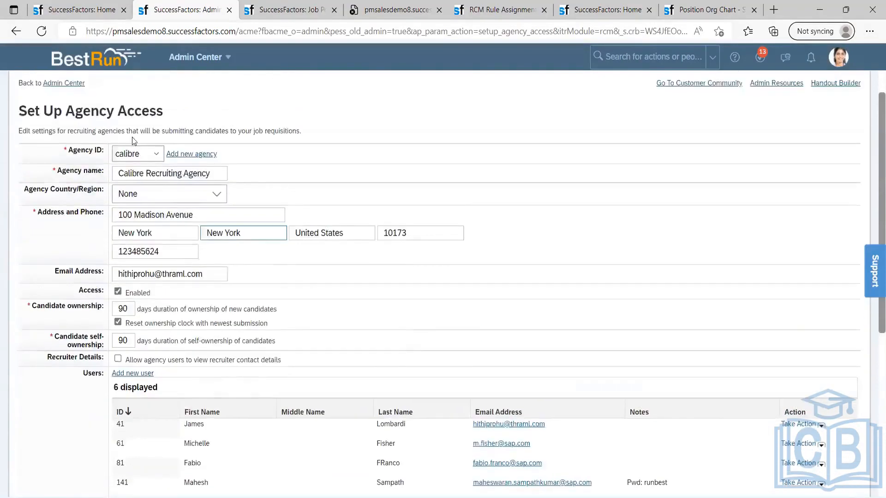
left_click(163, 207)
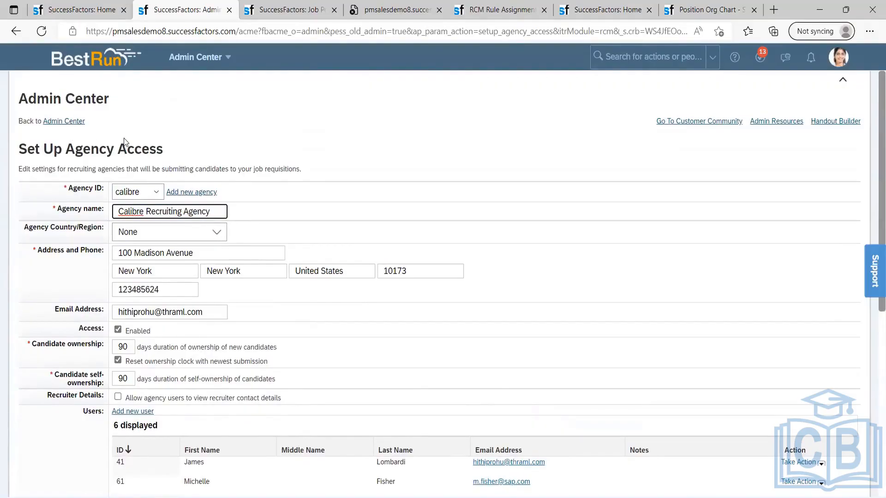
scroll(317, 165, "down", 7)
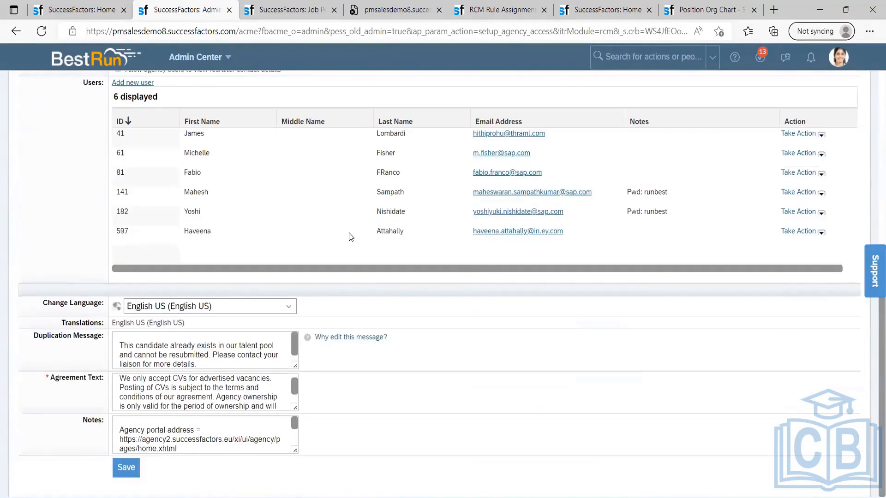
scroll(343, 226, "up", 2)
scroll(305, 162, "up", 1)
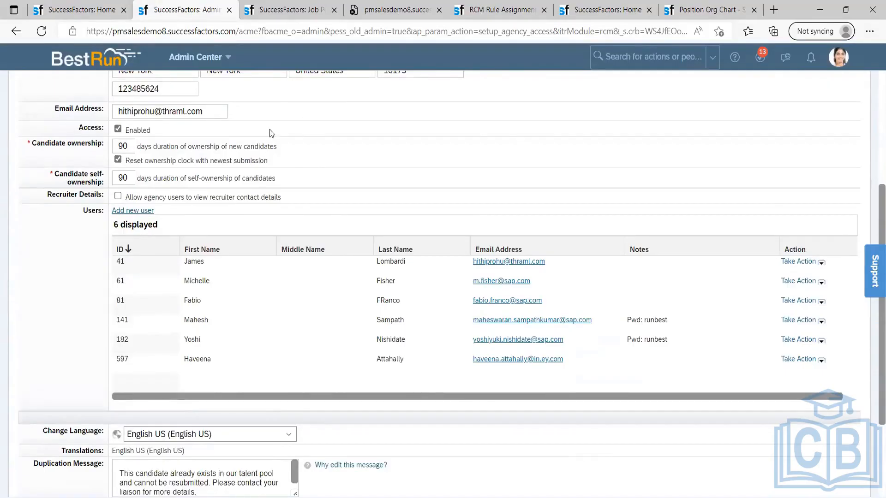
scroll(271, 129, "up", 2)
scroll(272, 128, "up", 3)
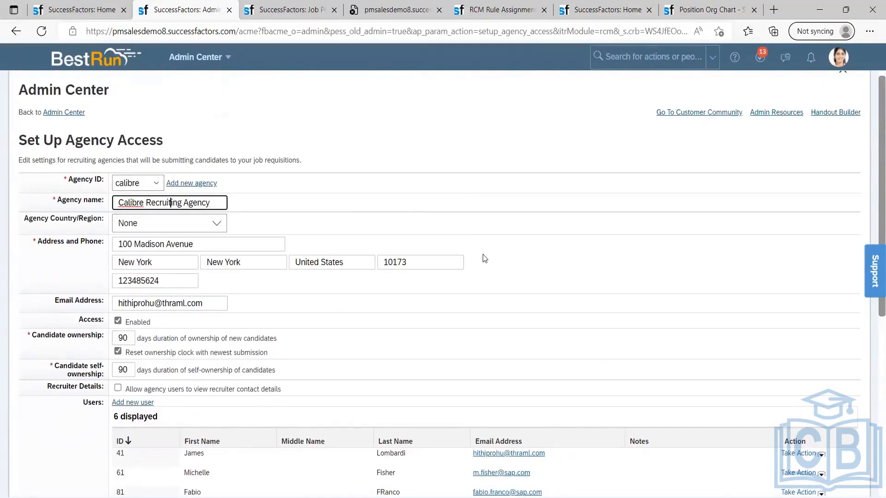
- Close the five extra browser tabs, including RCM Rule Assignment and Position Org Chart
middle_click(294, 20)
middle_click(294, 20)
middle_click(294, 20)
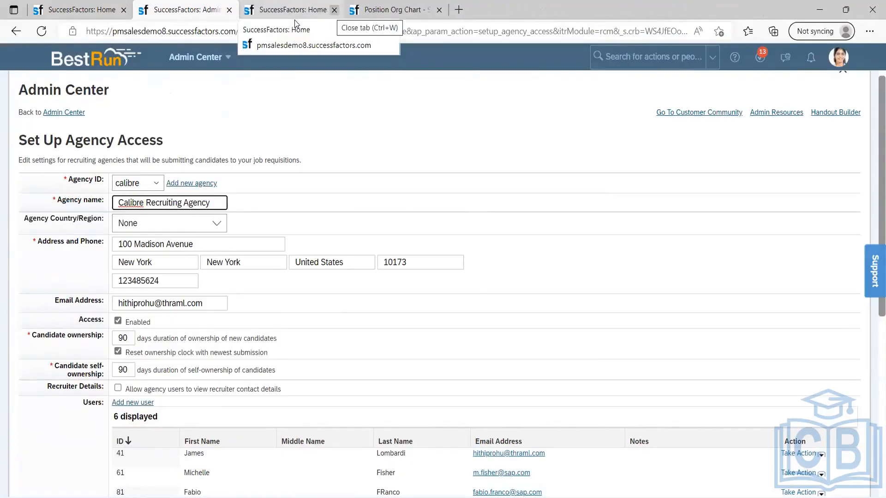
middle_click(294, 20)
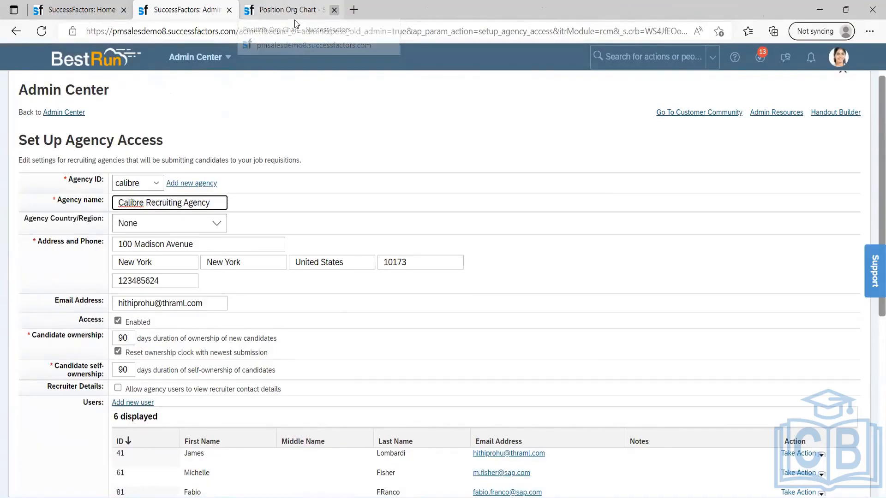
middle_click(294, 20)
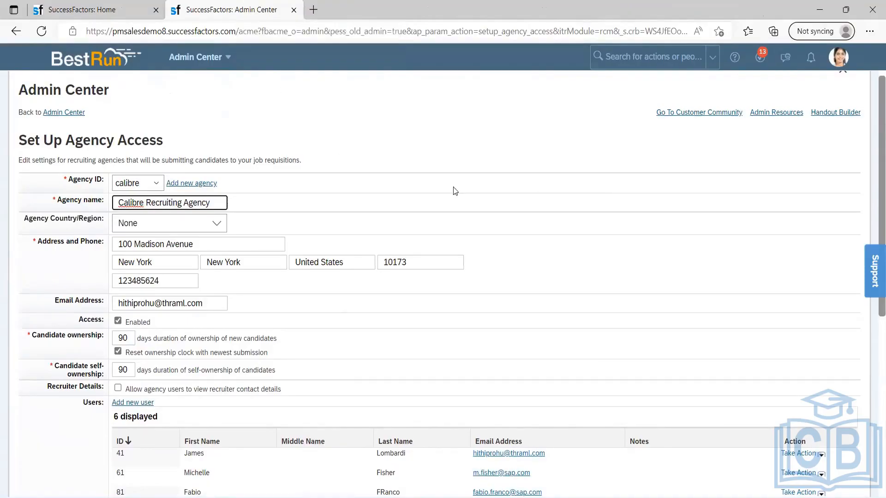
- Search 'employee referral' and open Set up Employee Referral Program
left_click(639, 62)
type("employe")
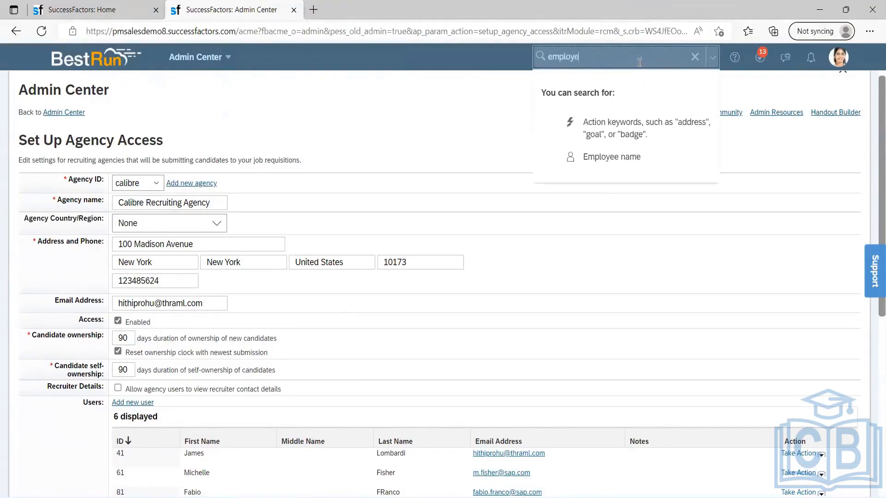
type("e refer")
type("ral")
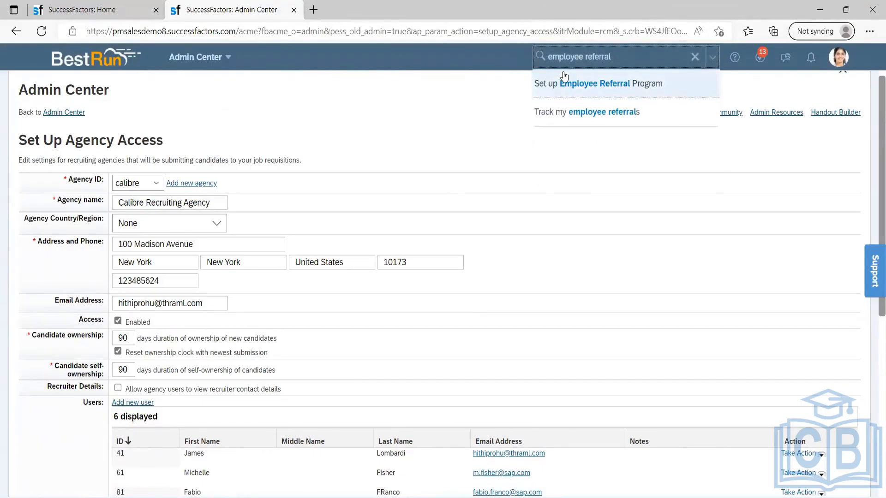
left_click(594, 92)
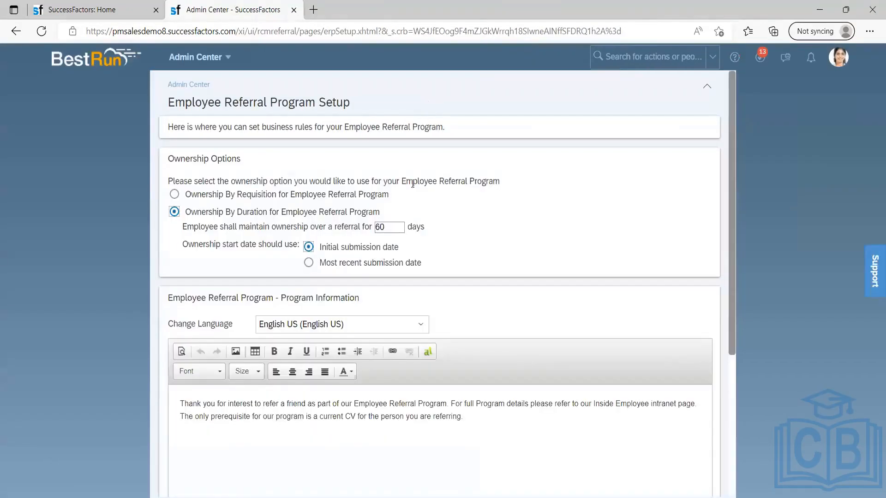
- Switch referral ownership to Ownership By Requisition
scroll(420, 203, "down", 1)
scroll(421, 204, "down", 3)
scroll(431, 203, "up", 5)
left_click(204, 196)
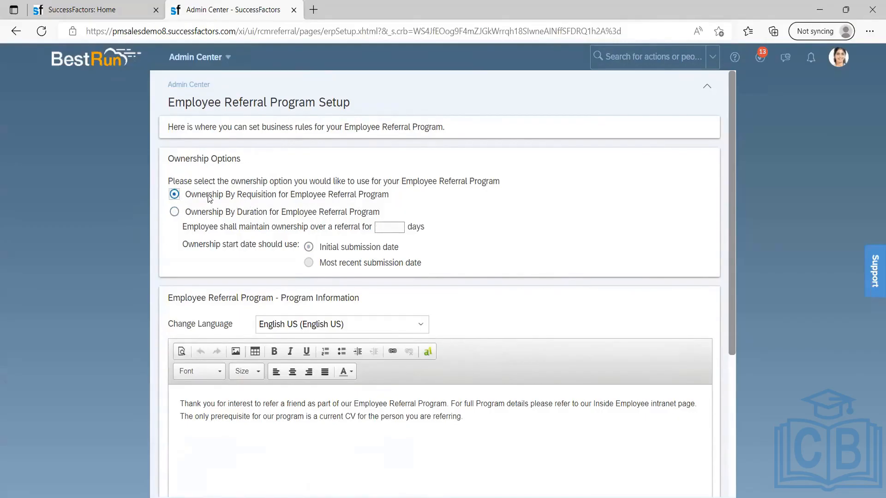
left_click_drag(185, 194, 198, 212)
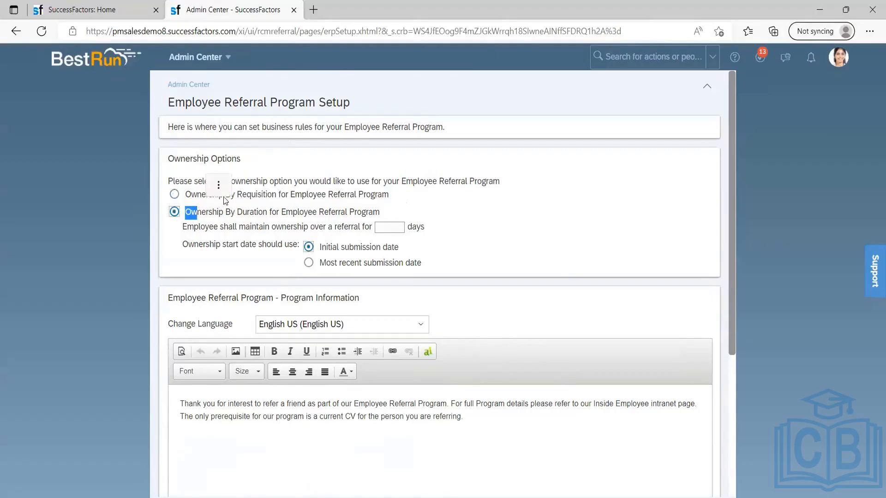
left_click(287, 193)
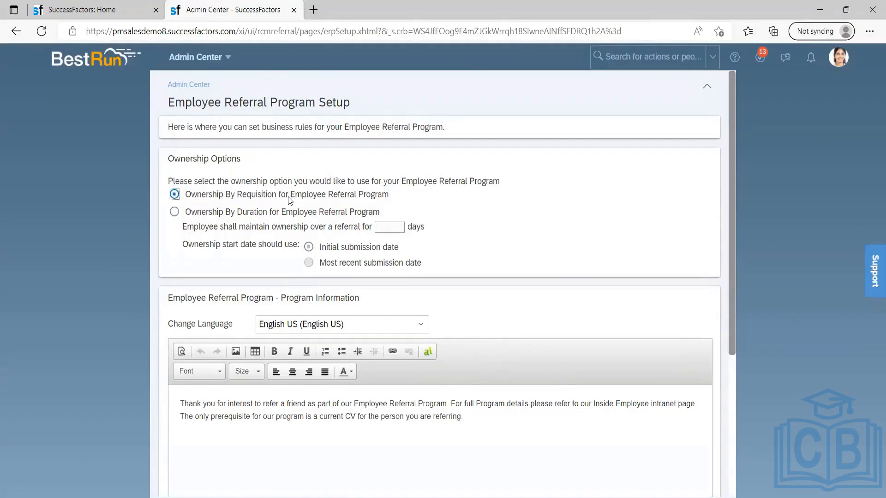
left_click_drag(274, 197, 376, 217)
left_click(204, 180)
- Return referral ownership to Ownership By Duration, leaving the days field blank
left_click(410, 203)
left_click_drag(390, 196, 186, 192)
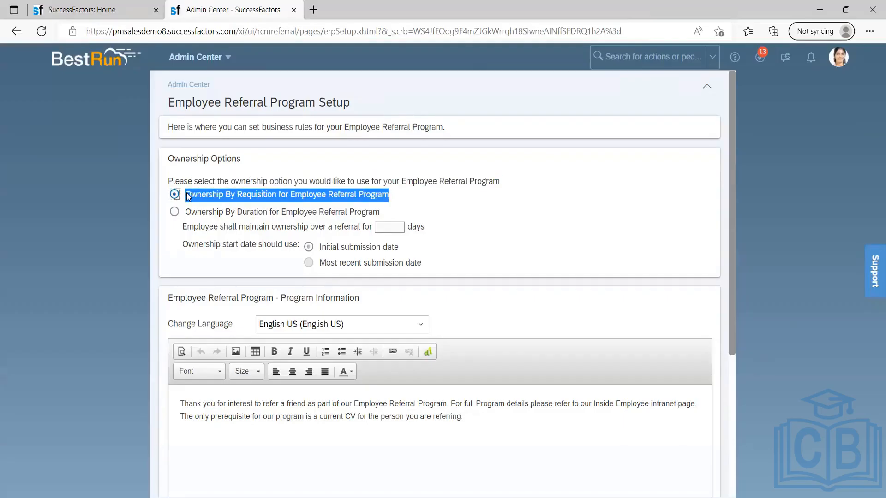
left_click(196, 217)
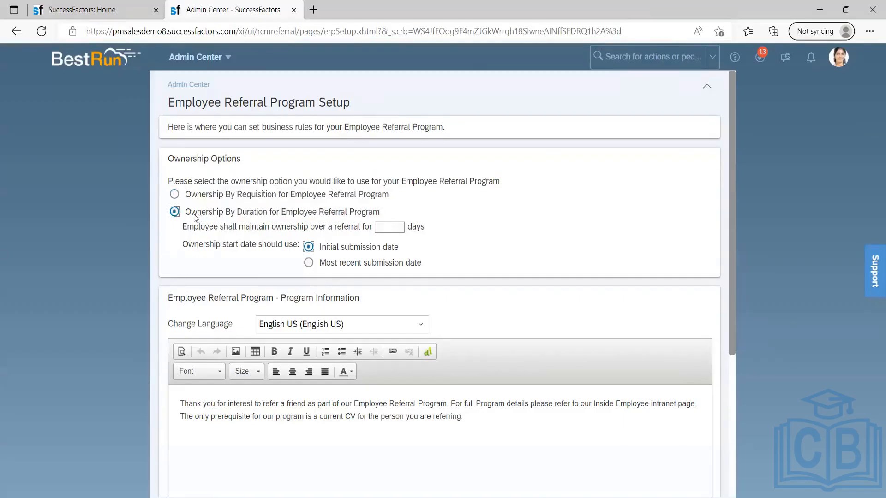
- Enter 90 ownership days and start ownership from the Most recent submission date
left_click(386, 228)
type("90")
left_click_drag(321, 247, 395, 251)
left_click(409, 253)
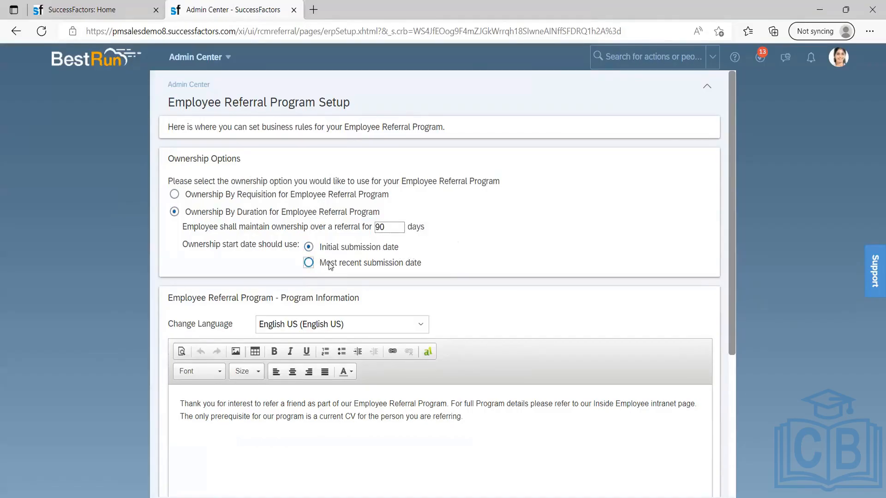
left_click_drag(320, 262, 442, 262)
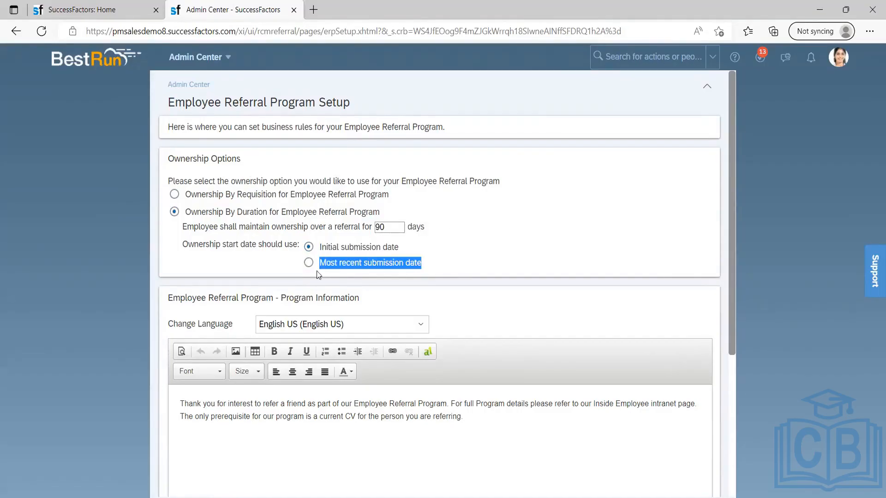
left_click(308, 263)
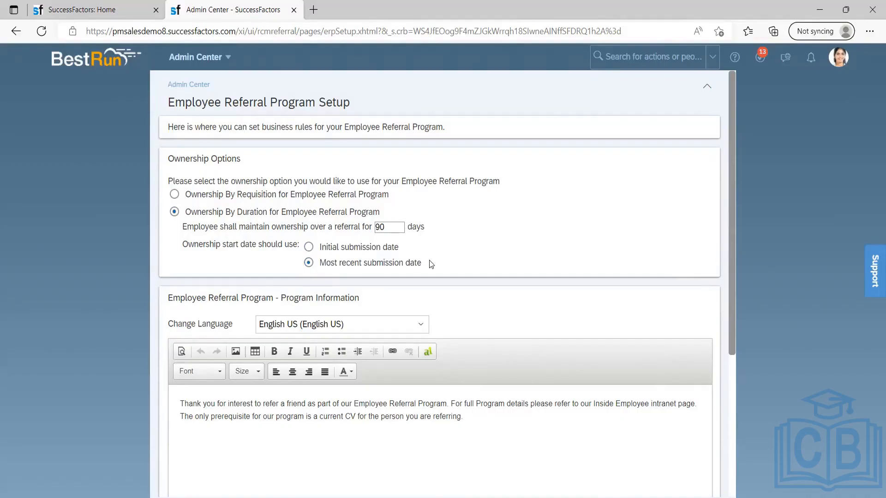
- Compare the duration and By Requisition ownership options, toggling between the two radio buttons
left_click_drag(428, 263, 171, 179)
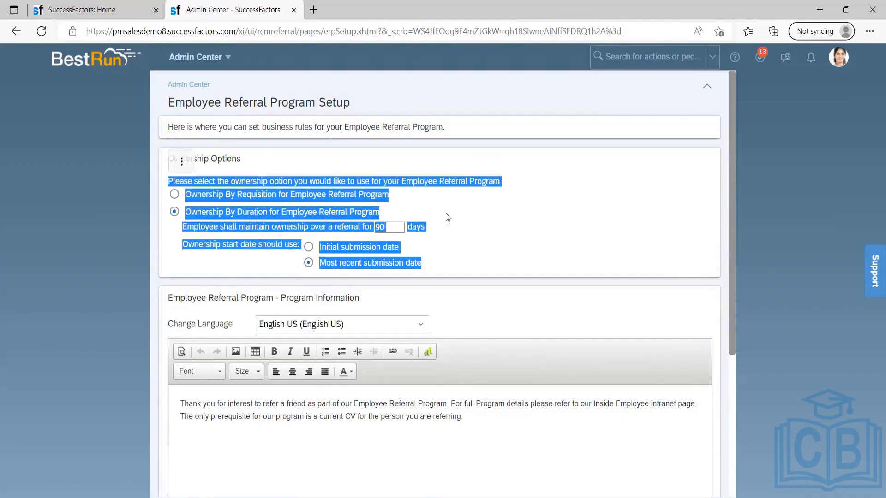
left_click(465, 194)
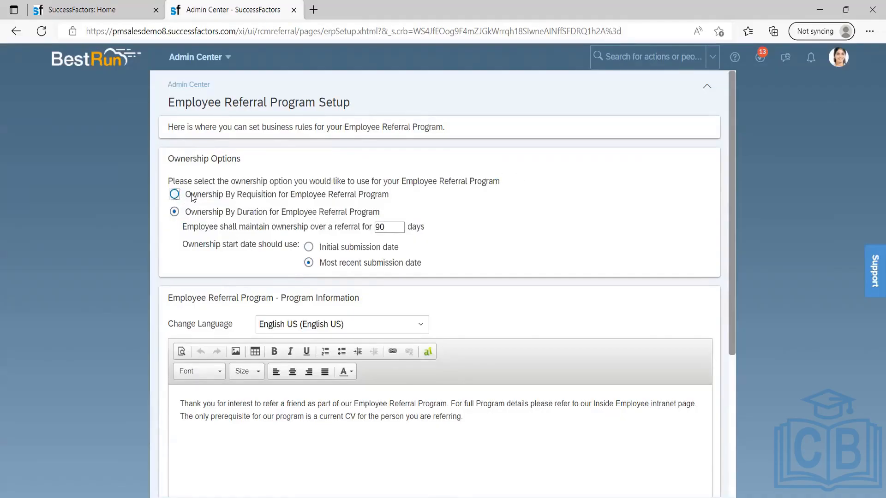
left_click_drag(192, 196, 407, 265)
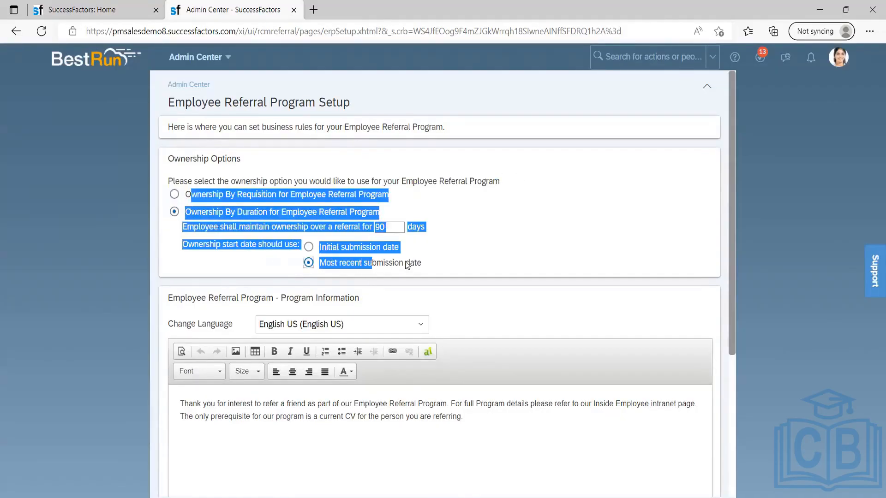
left_click(464, 221)
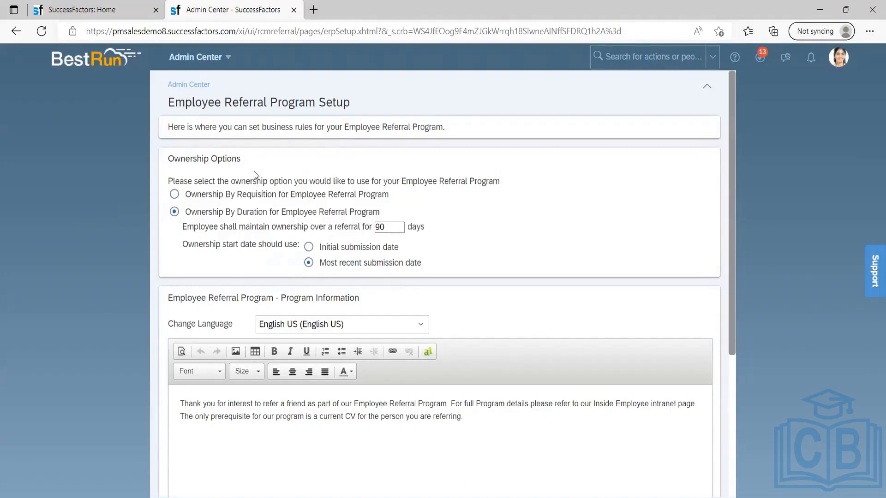
left_click(248, 212)
left_click_drag(236, 196, 263, 199)
left_click(264, 216)
left_click_drag(239, 198, 286, 217)
left_click(242, 213)
left_click(476, 214)
left_click_drag(238, 198, 276, 198)
left_click(443, 213)
- Clear the old Notepad notes and type a line referring a friend for Job A
key("alt+Tab")
key("ctrl+a")
key("BackSpace")
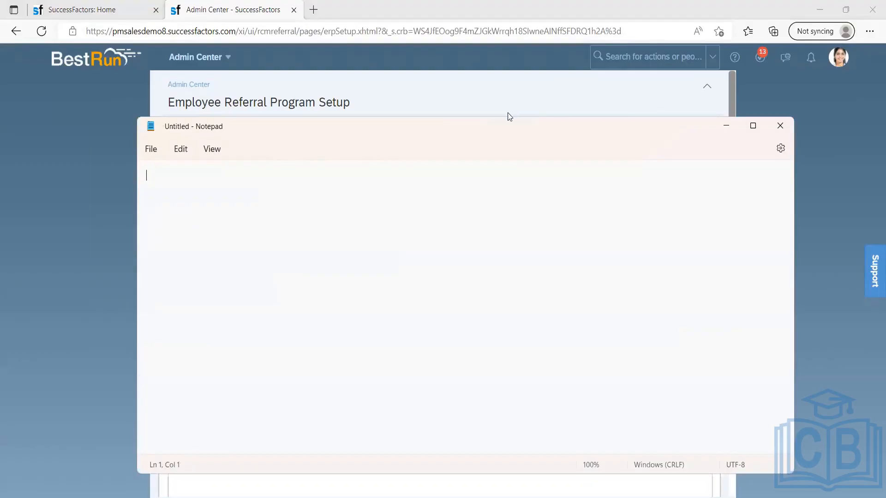
left_click_drag(462, 131, 754, 151)
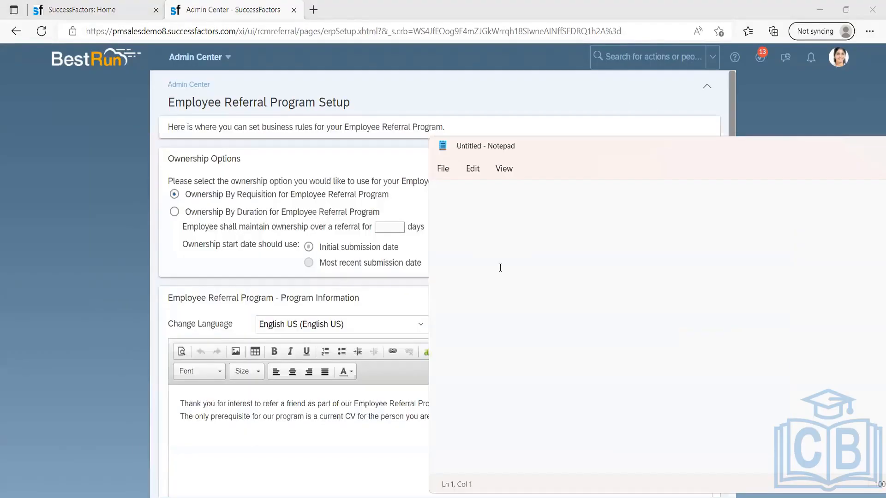
type("REffering Mar")
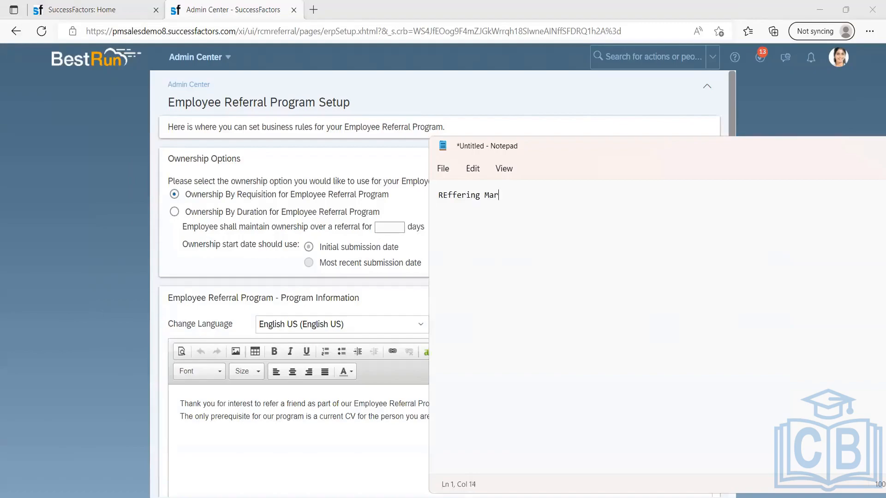
type("ia for Job A")
key("Return")
- Add a second note line: 'Job A and also for Job B'
left_click(174, 194)
left_click(285, 194)
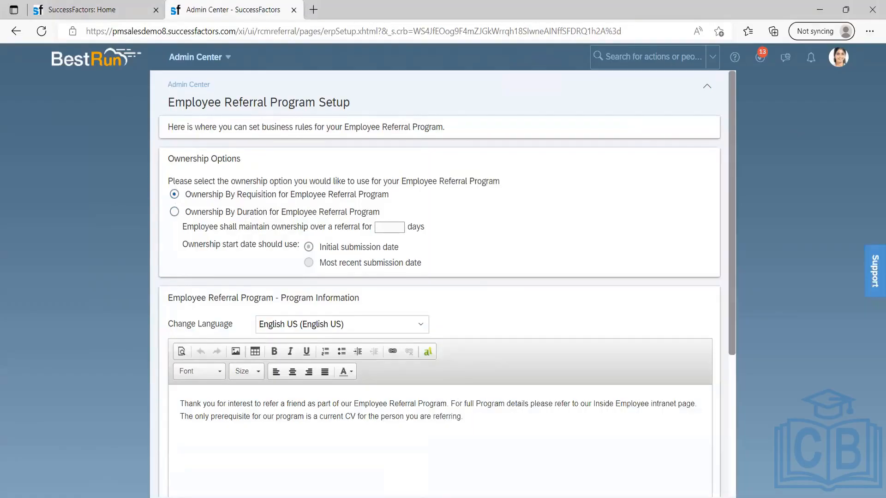
key("alt+Tab")
left_click(556, 197)
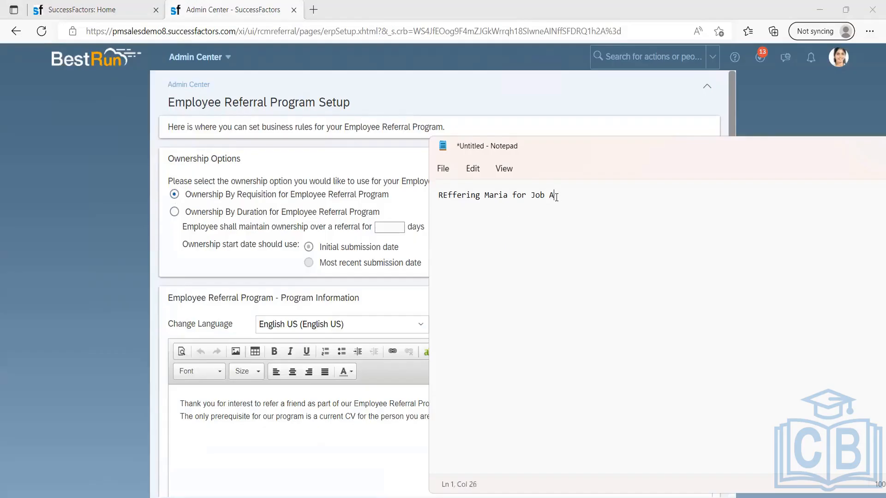
left_click_drag(556, 197, 530, 196)
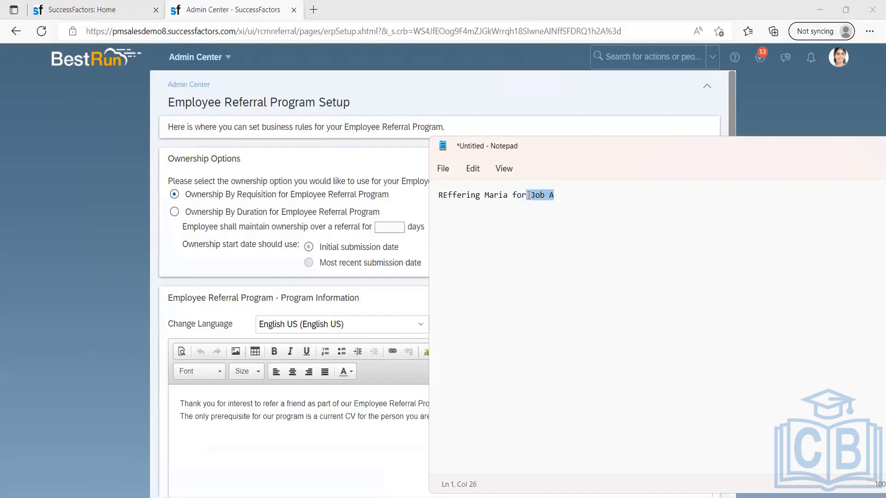
left_click(572, 201)
type("Job")
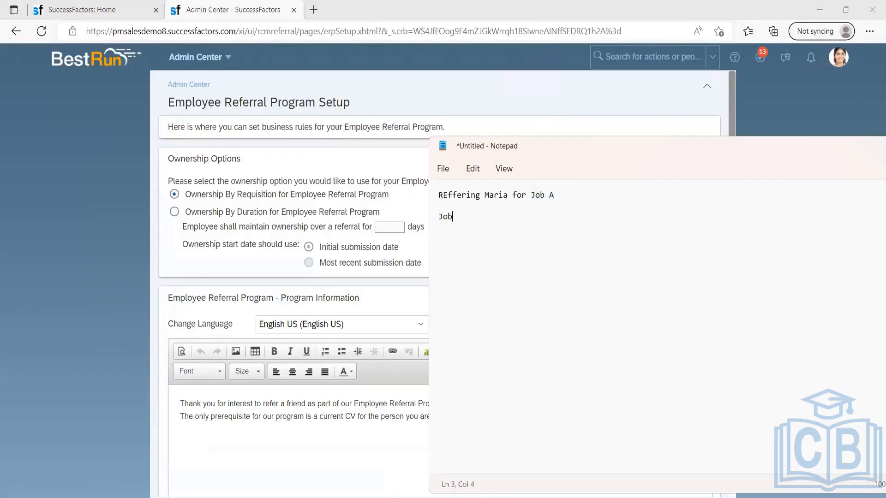
type(" A and also for Job B")
- Add a line with 90 below the Job A and Job B notes
left_click_drag(551, 216, 525, 217)
left_click(568, 227)
left_click_drag(528, 217, 532, 195)
left_click(560, 201)
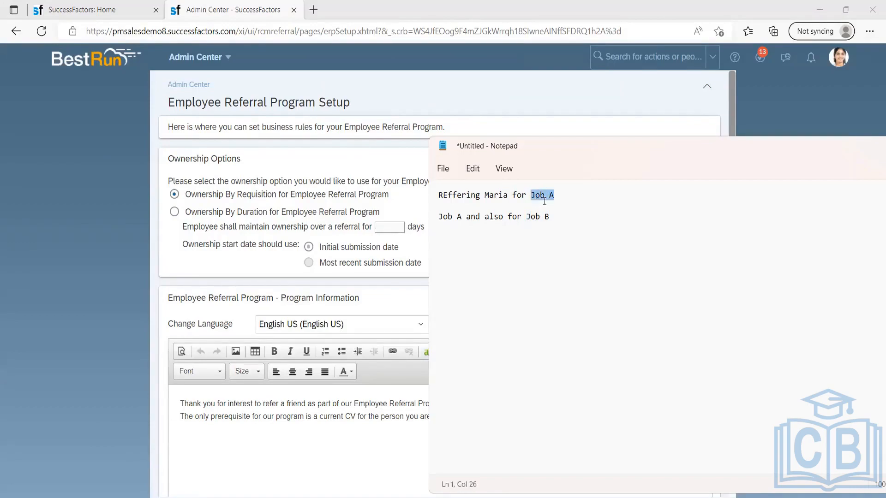
left_click(563, 195)
left_click_drag(553, 196, 436, 222)
left_click_drag(566, 229, 525, 219)
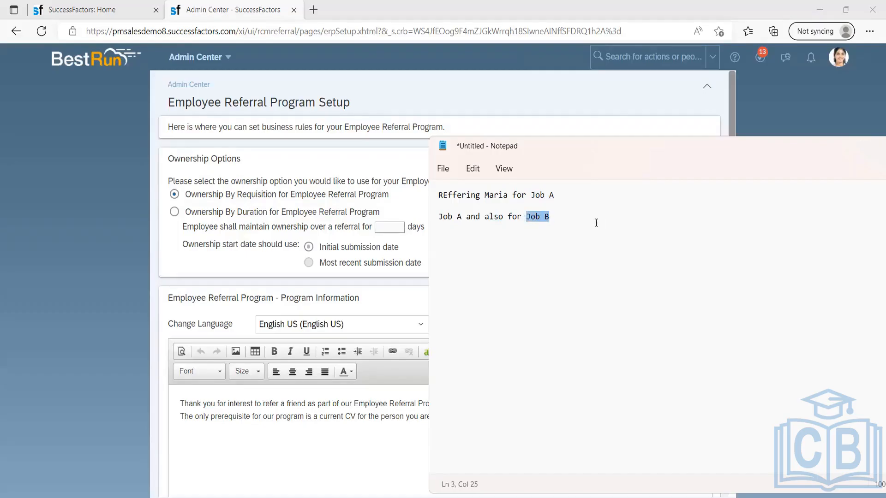
left_click(578, 214)
key("Return")
key("Return")
key("Return")
type("90")
key("Return")
- Copy the first note line, paste it lower down, and add a 'Job C' line
left_click_drag(555, 195, 438, 195)
left_click(560, 193)
key("ctrl+c")
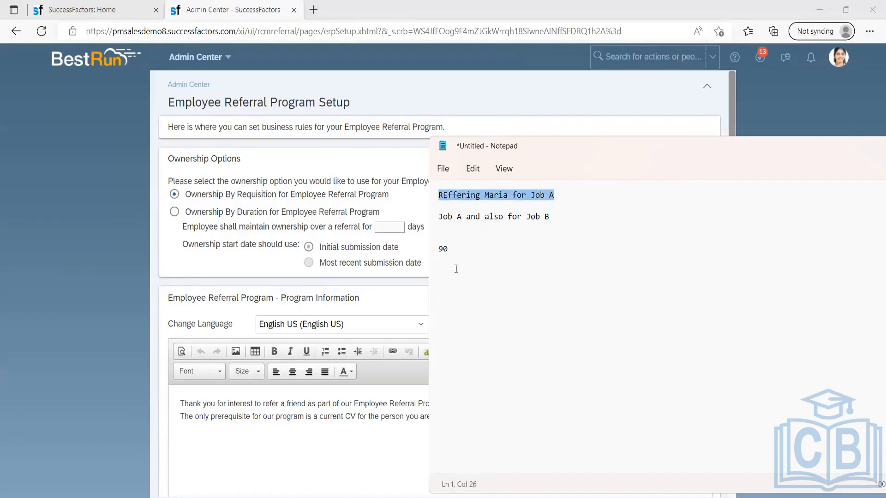
left_click(456, 267)
key("ctrl+v")
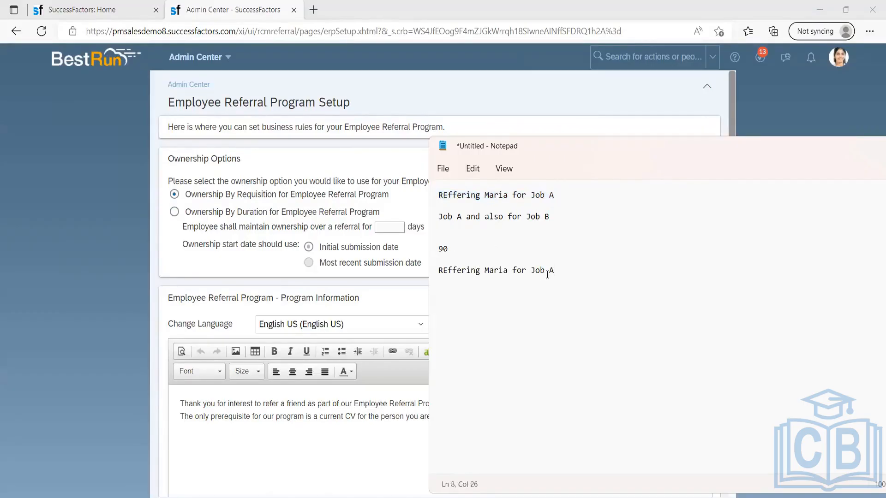
key("Return")
key("Return")
type("Job C")
key("Return")
- Append '(90 days)' to the copied Job A line, then erase all the notes
left_click_drag(478, 296, 414, 270)
left_click(502, 301)
left_click(563, 269)
type("(90)")
left_click(574, 269)
type("days)")
left_click(574, 269)
key("ctrl+a")
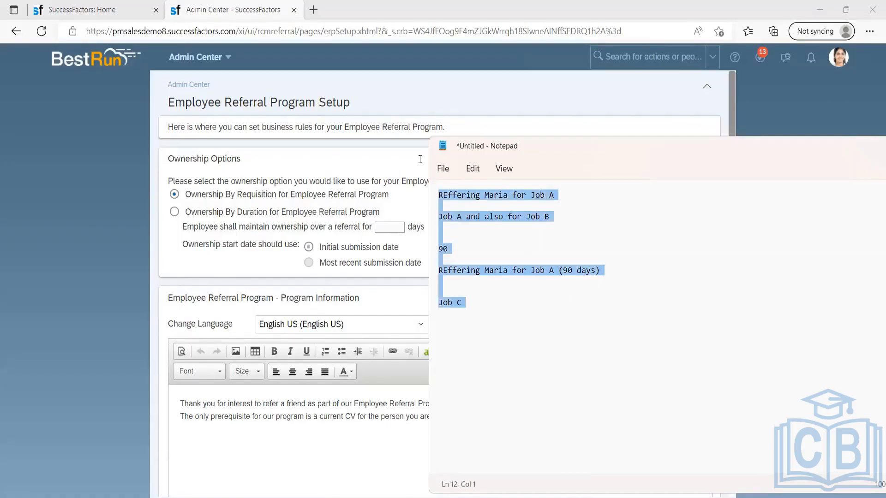
key("Delete")
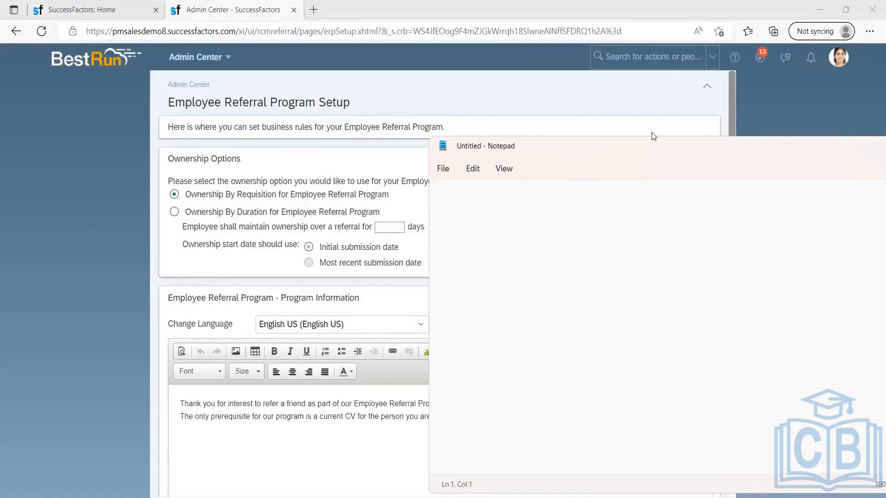
- Hide Notepad, scroll down, and highlight the program information text to read it
left_click_drag(626, 151, 456, 130)
left_click(843, 121)
scroll(312, 257, "down", 3)
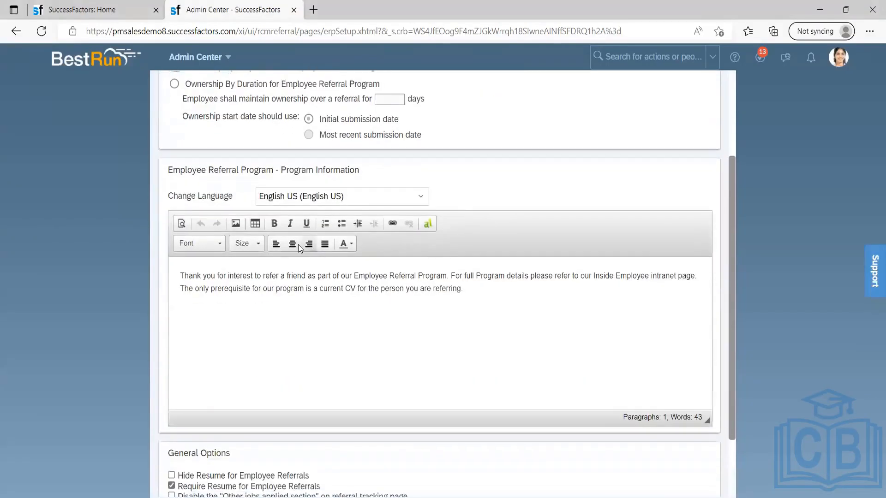
scroll(268, 242, "down", 2)
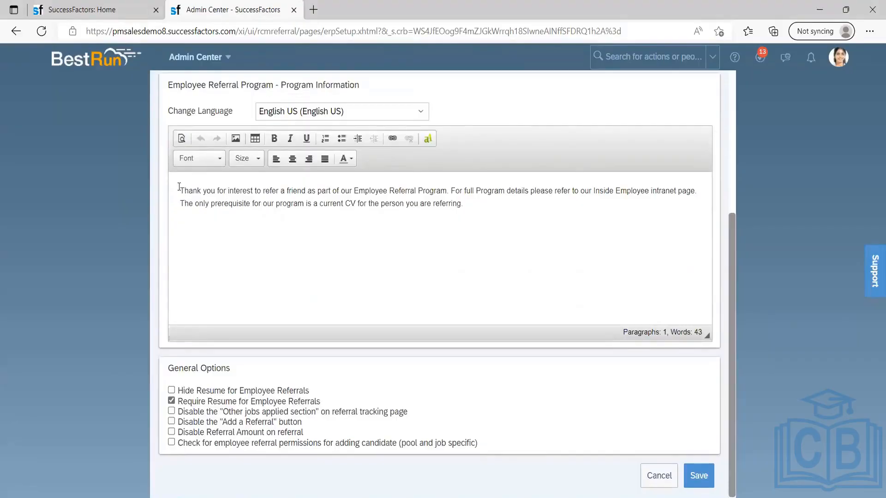
mouse_move(181, 191)
left_mouse_down()
mouse_move(490, 222)
mouse_move(170, 184)
left_mouse_up()
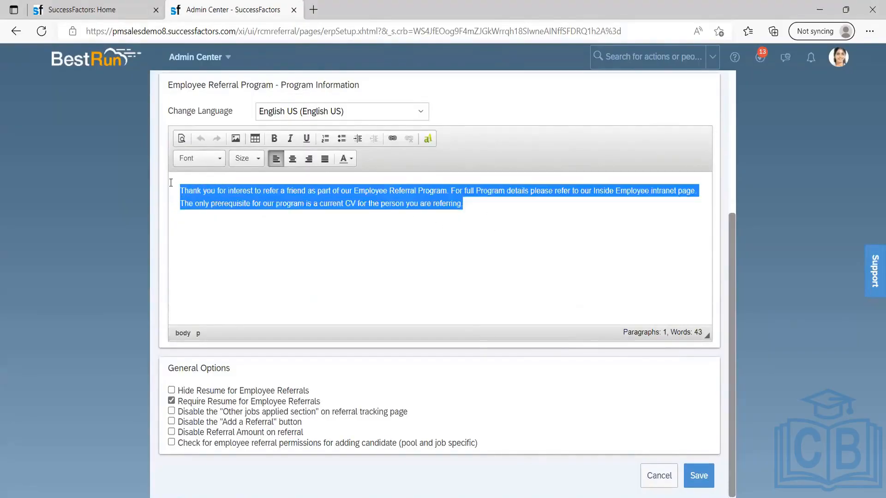
left_click(387, 218)
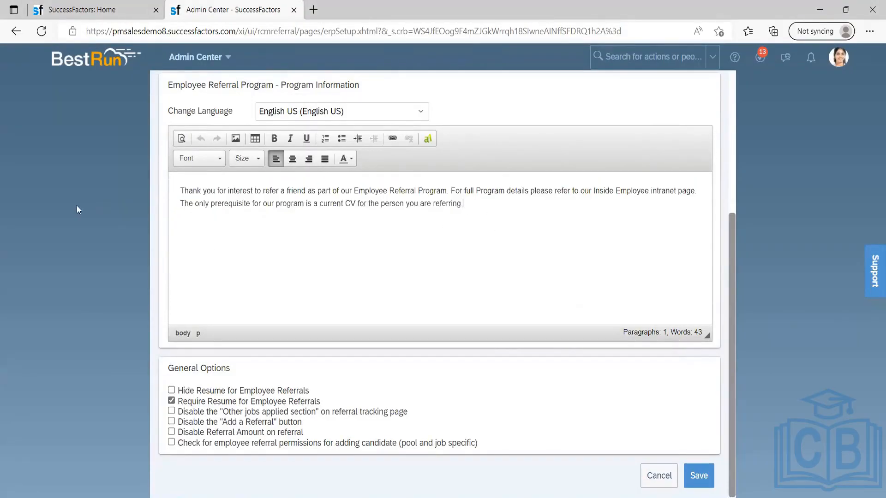
left_click_drag(184, 203, 308, 191)
left_click(364, 242)
left_click_drag(183, 190, 611, 199)
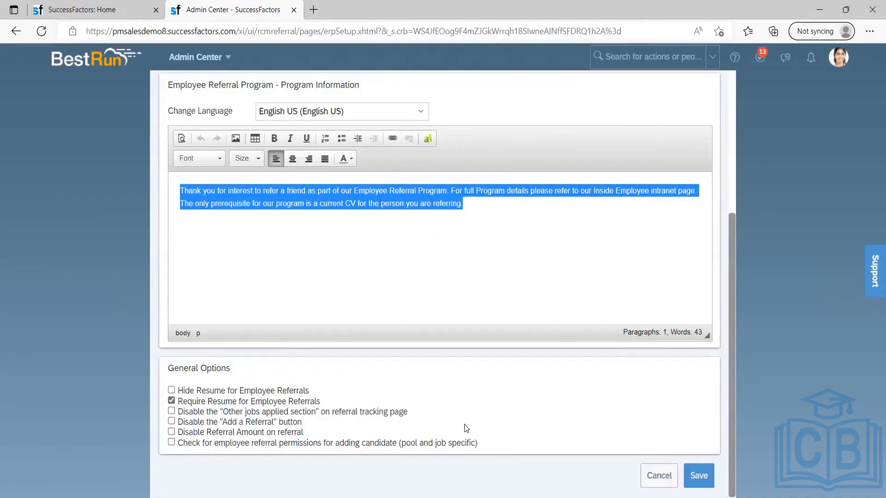
left_click(492, 371)
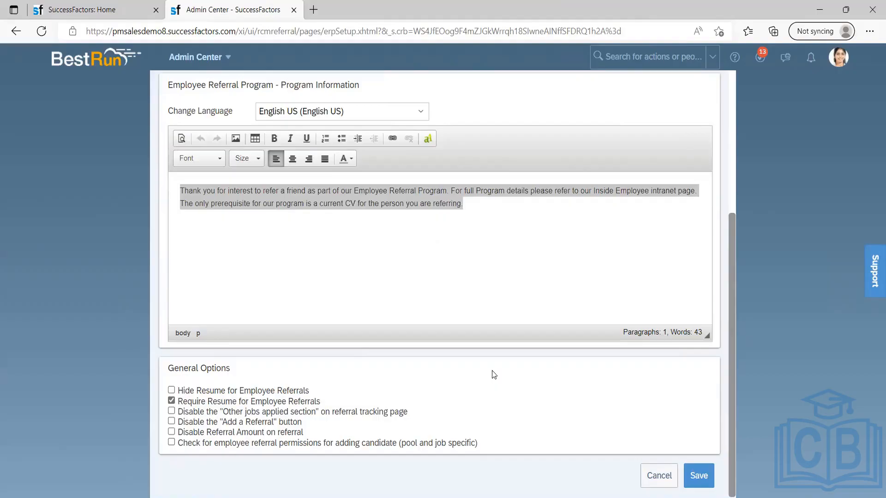
- Tick and untick the Disable Add a Referral and Other jobs applied options, leaving both off
left_click(172, 422)
left_click(172, 411)
left_click(171, 422)
left_click(172, 411)
left_click_drag(227, 426, 272, 426)
left_click(385, 435)
scroll(366, 317, "up", 5)
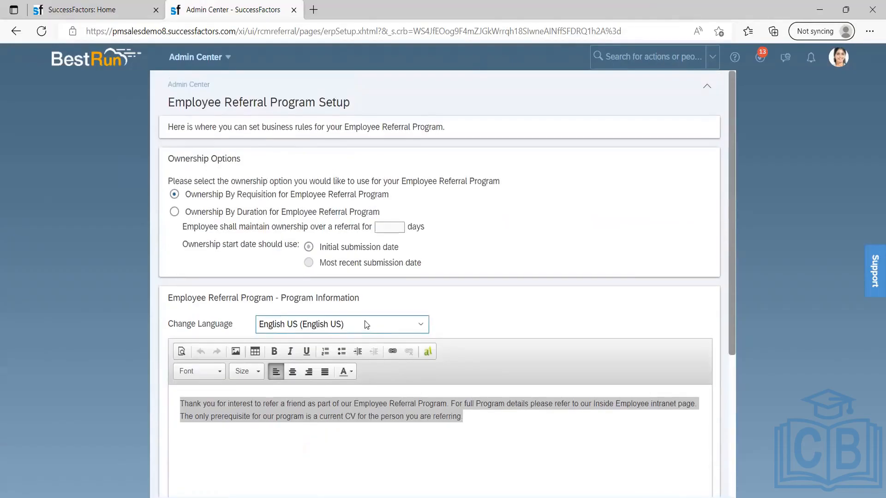
- Go to Careers, search all jobs, and choose Refer Friend to Job for Project Manager
left_click(223, 56)
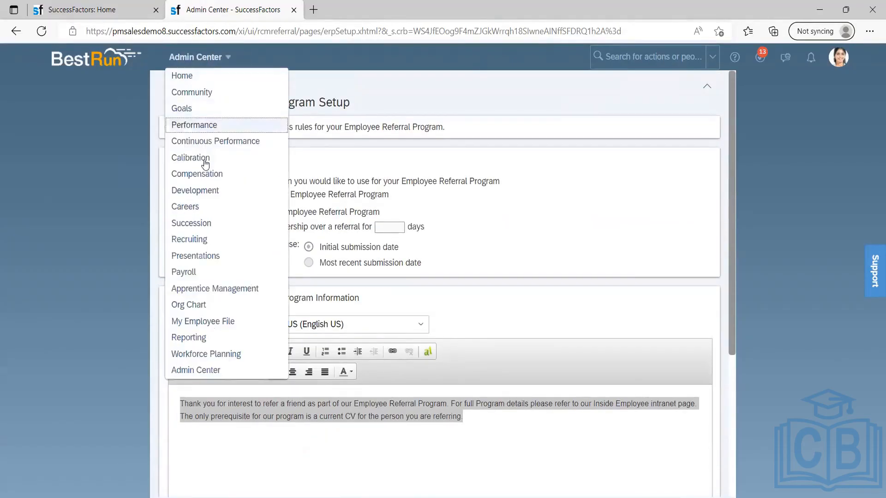
left_click(193, 208)
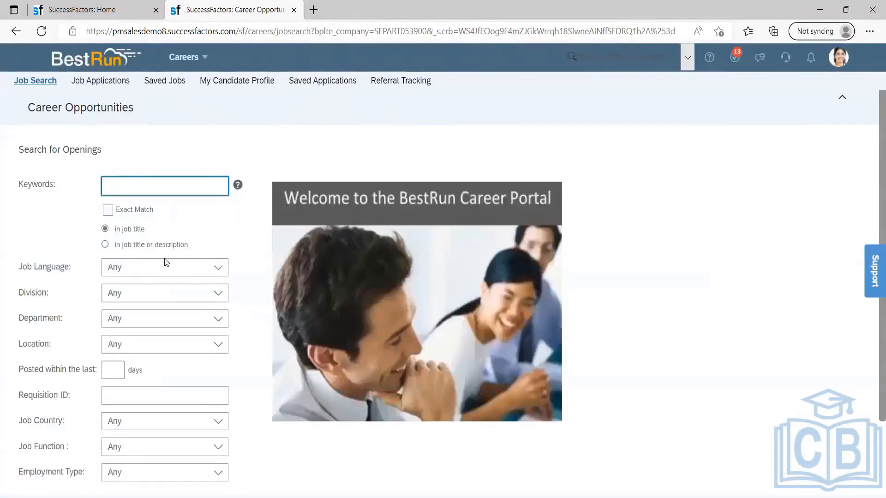
scroll(176, 346, "down", 2)
left_click(172, 458)
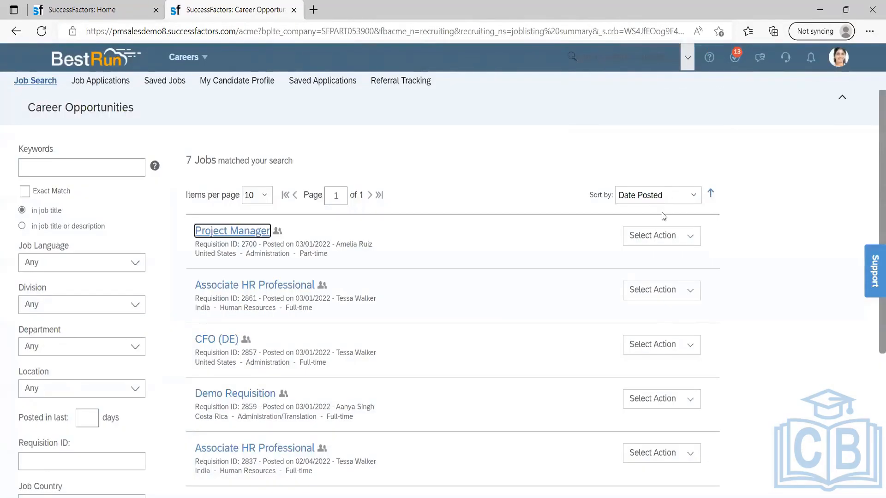
left_click(679, 236)
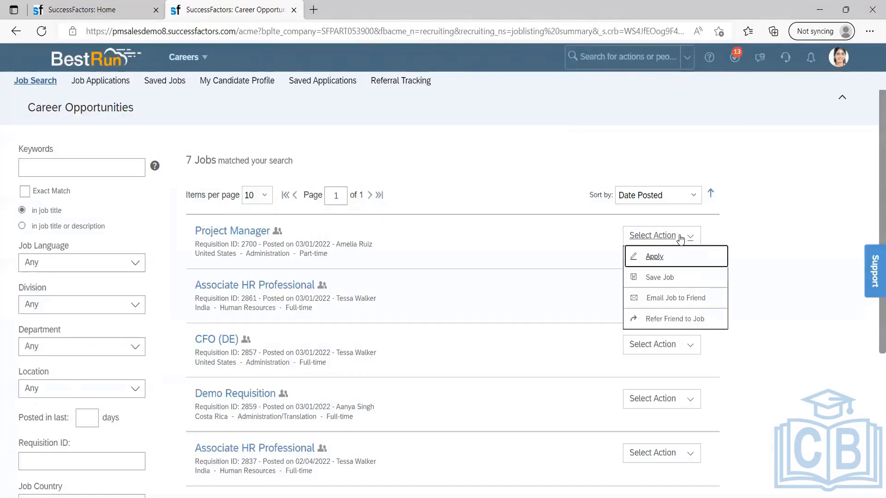
left_click(669, 320)
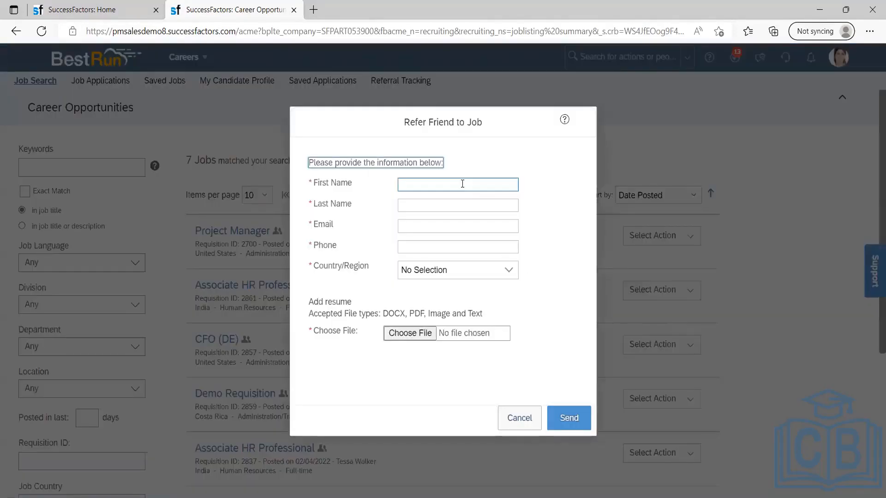
- Enter the friend's first name, last name, and a test e-mail address
left_click(458, 183)
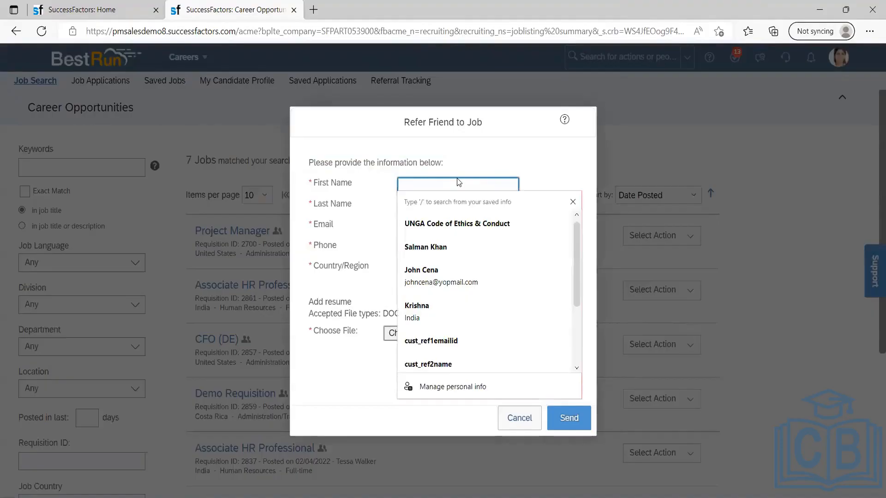
type("MAria")
key("BackSpace")
key("BackSpace")
key("BackSpace")
key("BackSpace")
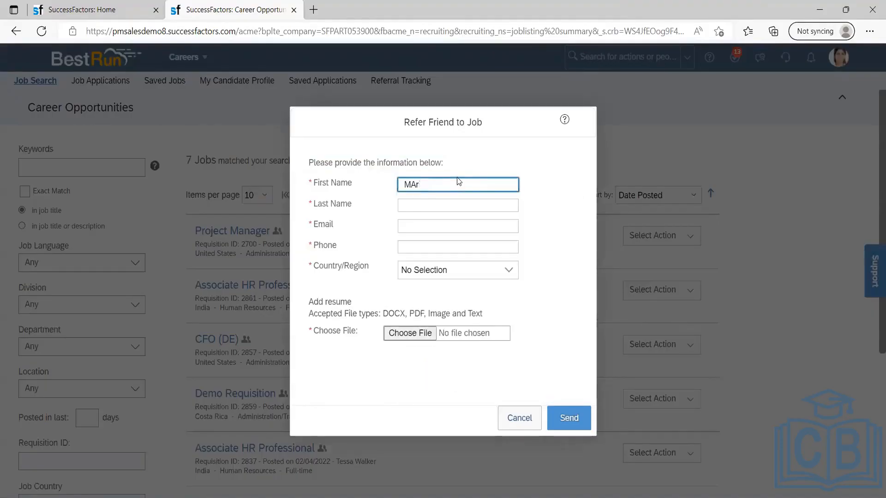
type("aro")
type("aria")
left_click(453, 206)
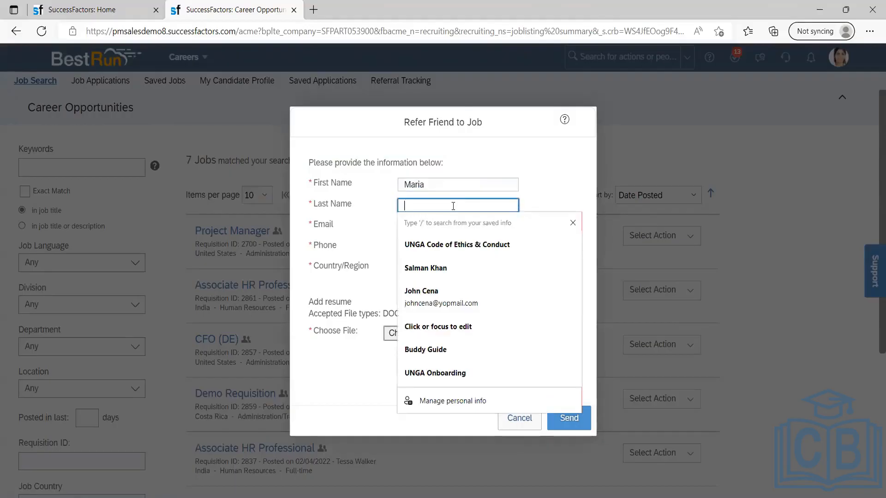
type("Maria")
left_click(413, 225)
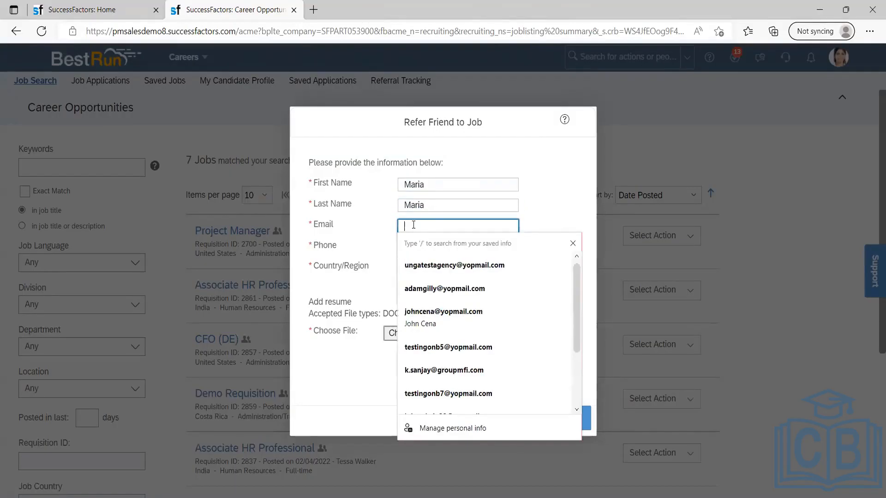
type("test@test")
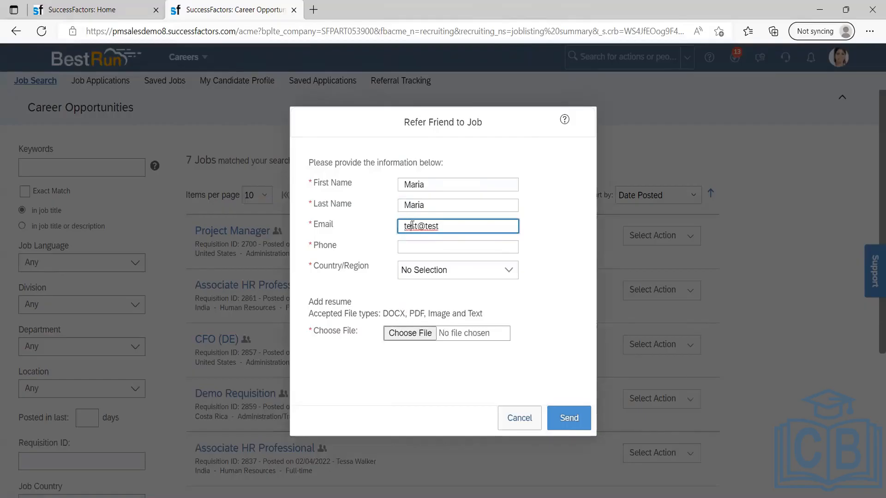
left_click(412, 226)
type(".com")
key("BackSpace")
key("BackSpace")
key("BackSpace")
key("BackSpace")
type(".com")
left_click(548, 261)
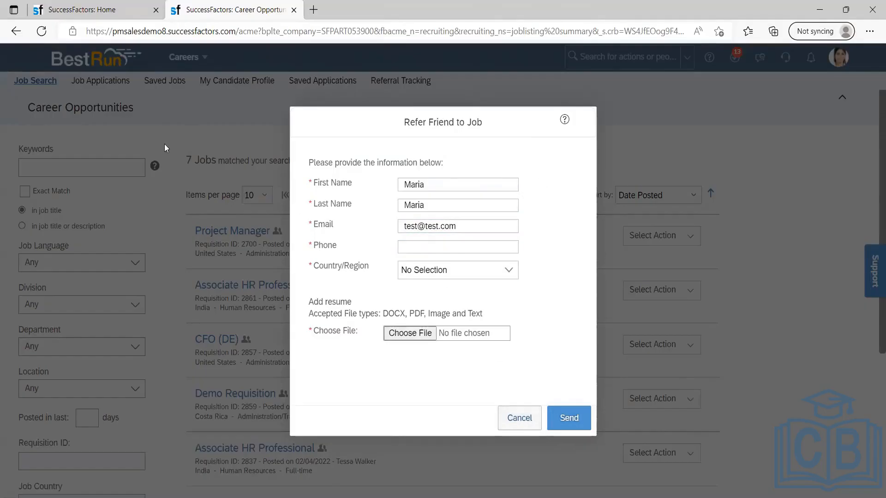
- Check the navigation and profile menus on the Home tab, then return to the form
left_click(125, 6)
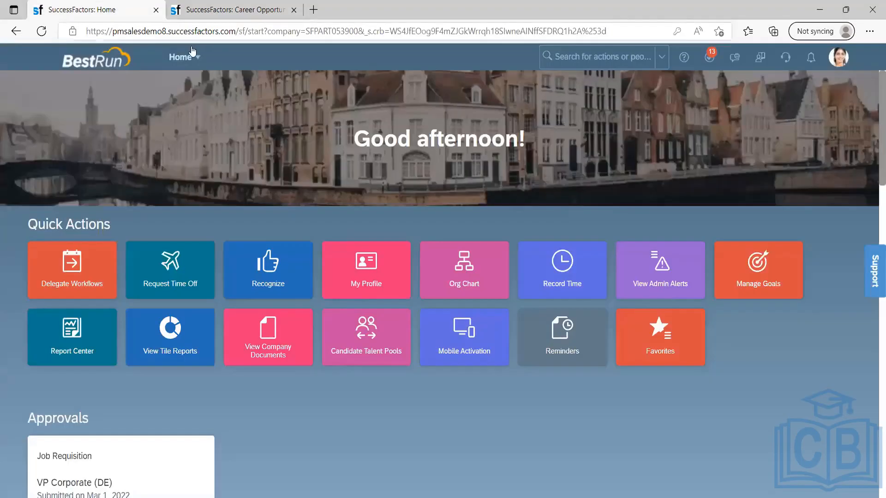
left_click(181, 57)
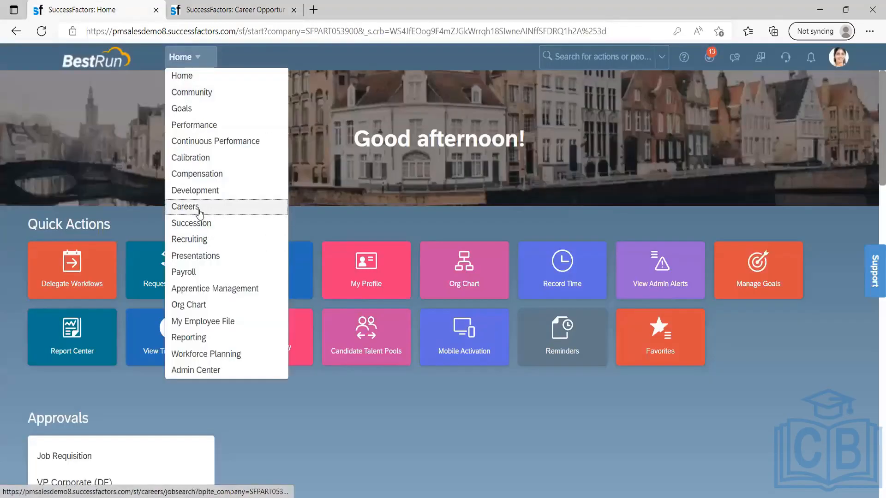
left_click(838, 57)
left_click(181, 57)
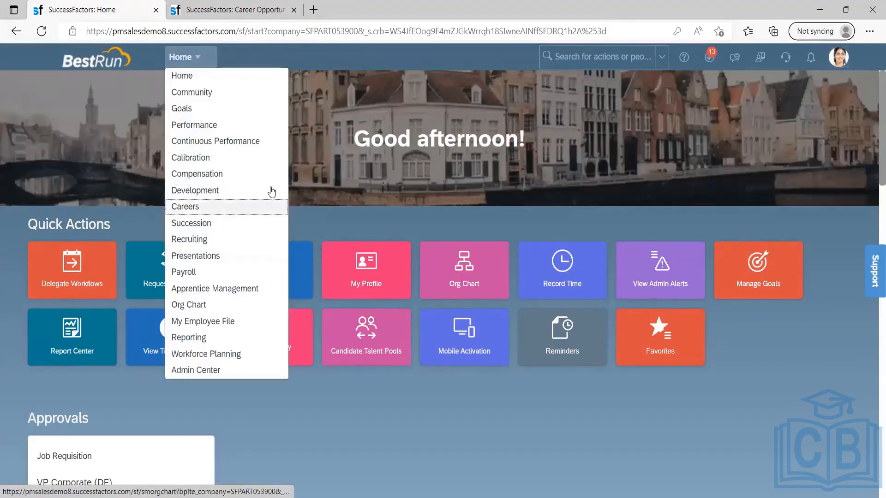
left_click(226, 18)
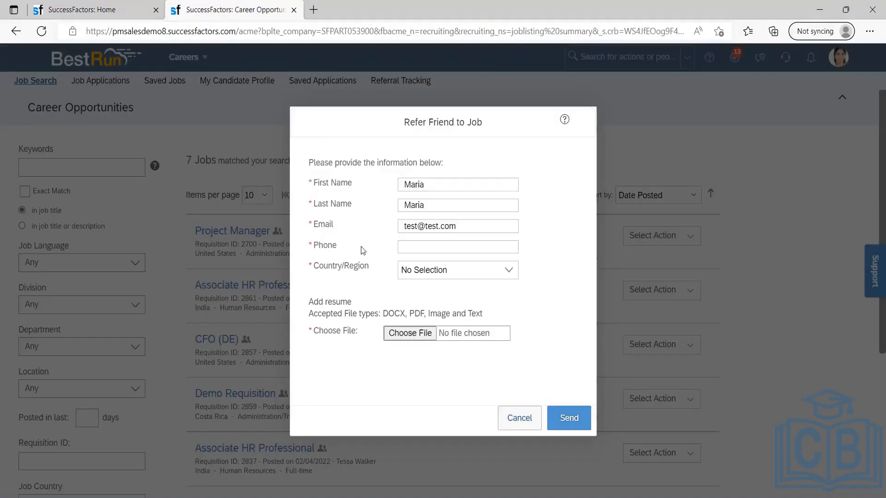
- Enter the friend's phone number and set Country/Region to Brazil
left_click(419, 230)
left_click(414, 246)
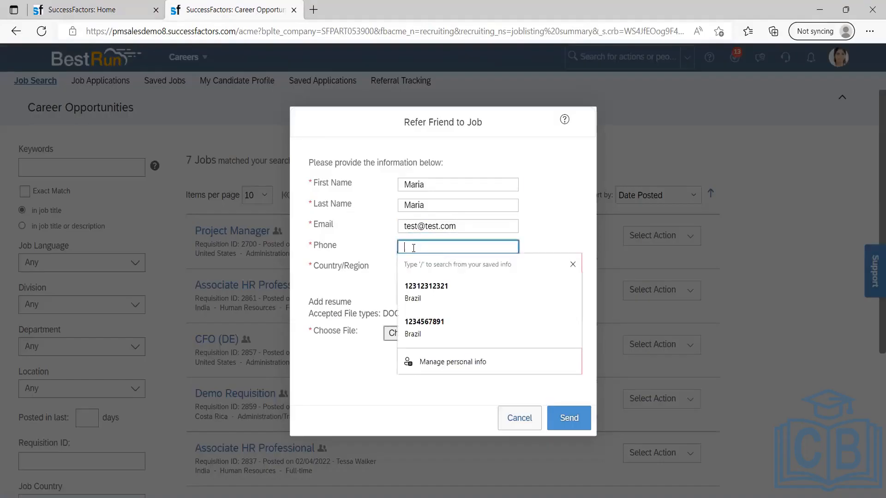
type("0987654323456789")
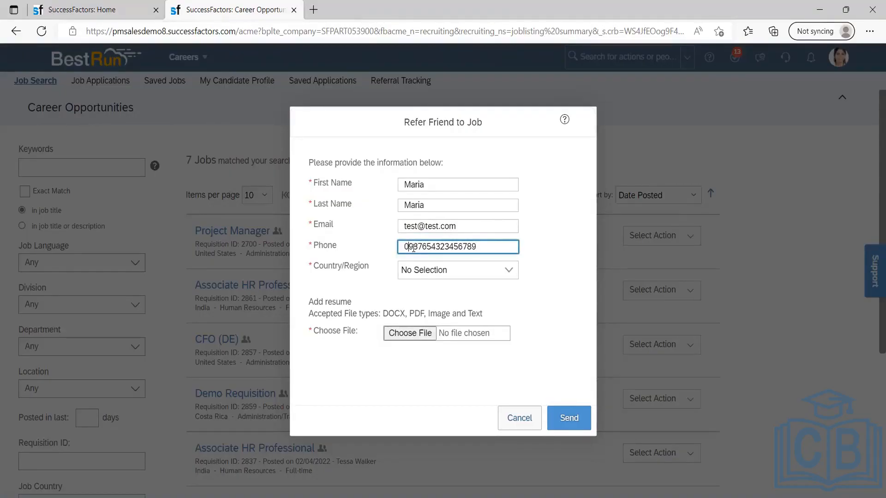
key("BackSpace")
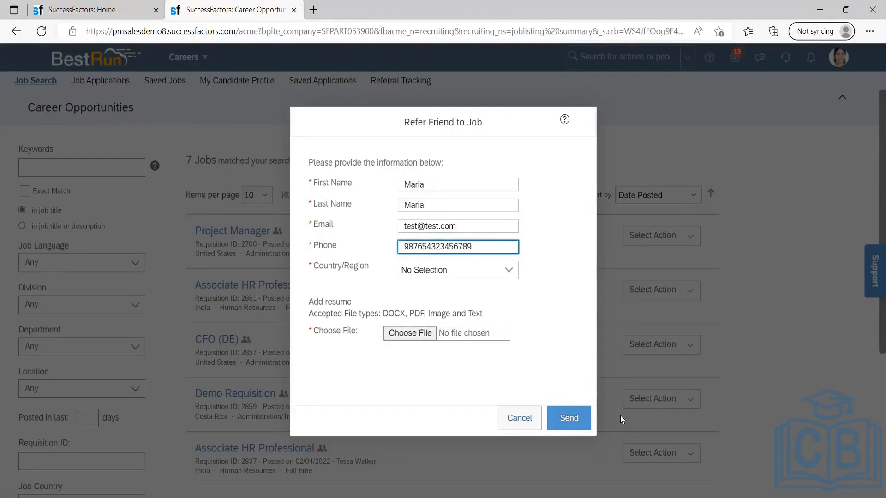
left_click(510, 273)
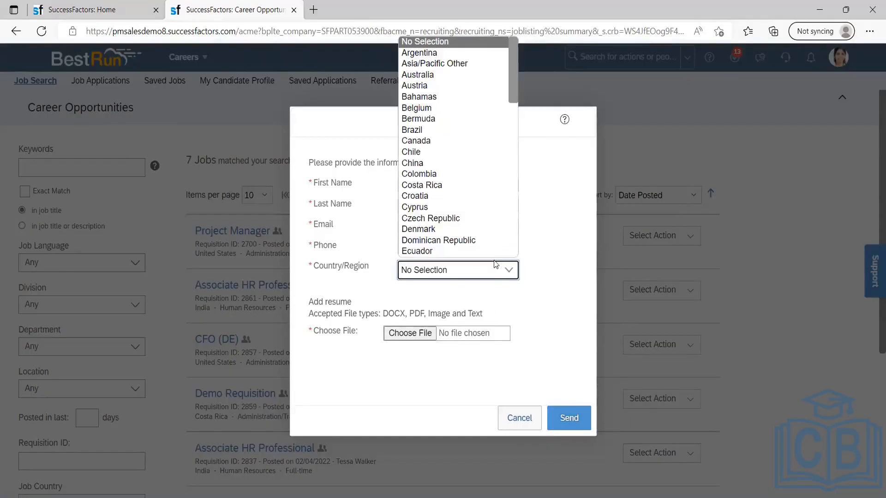
scroll(456, 152, "down", 1)
left_click(447, 120)
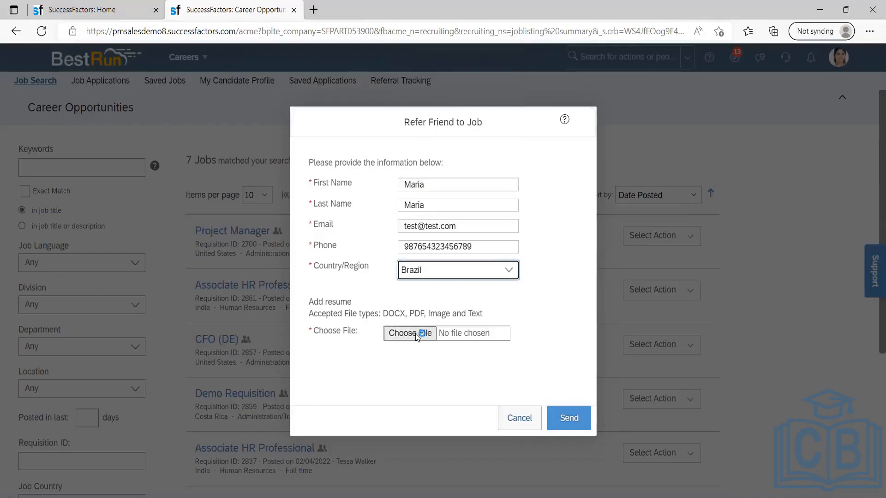
- Cancel the resume upload and the referral form, then return to the SuccessFactors Home page
left_click(410, 333)
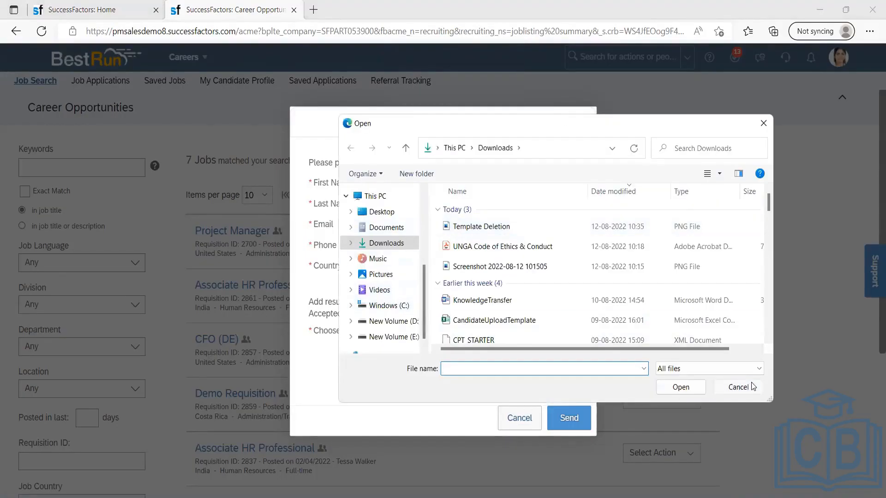
key("Escape")
left_click(525, 420)
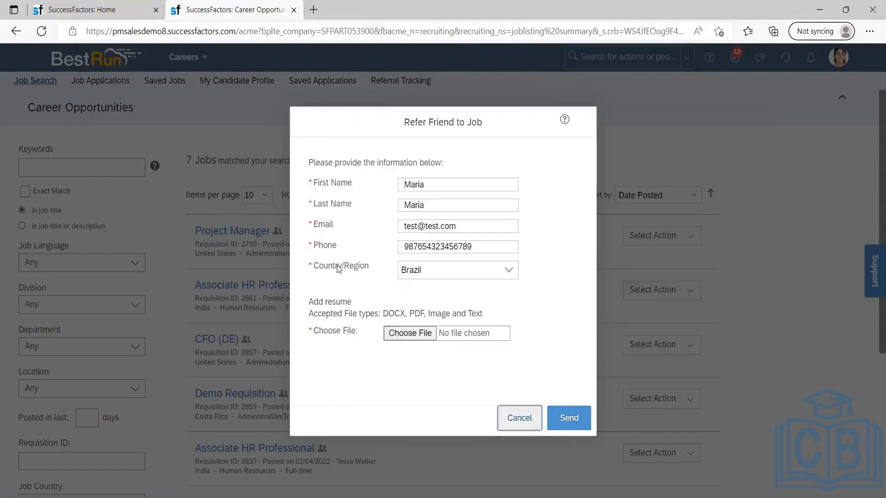
left_click(679, 245)
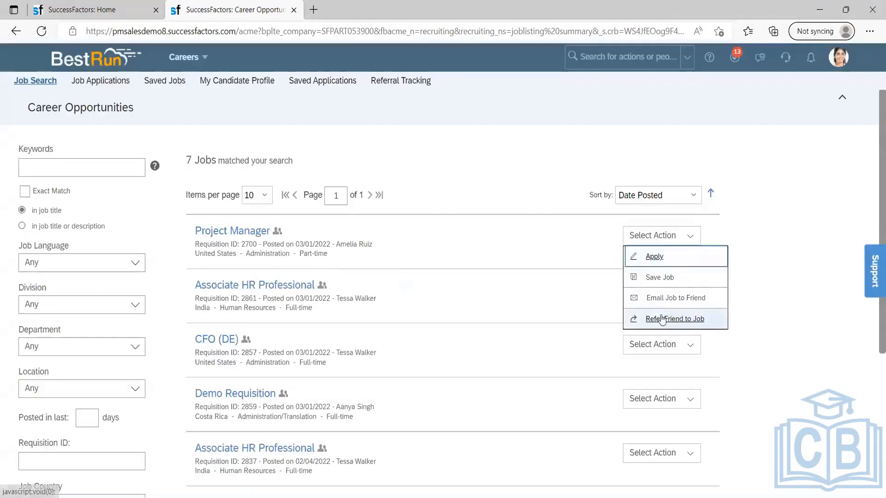
left_click(477, 136)
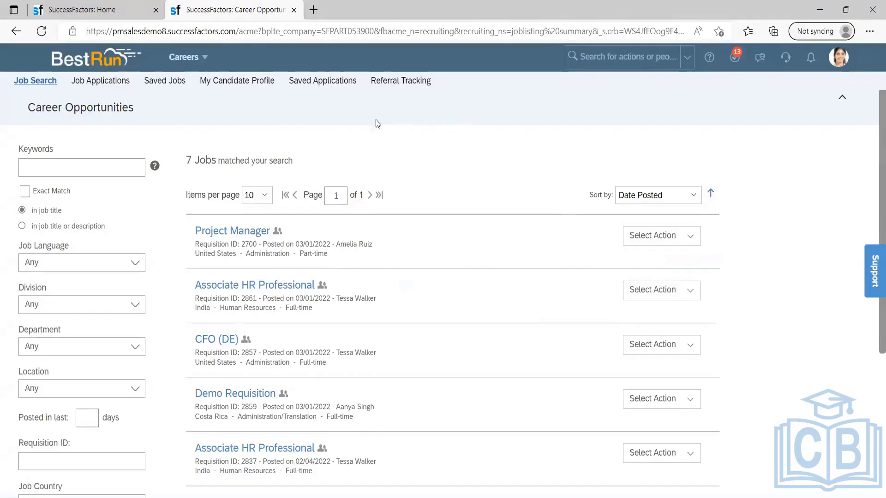
left_click(199, 55)
left_click(187, 79)
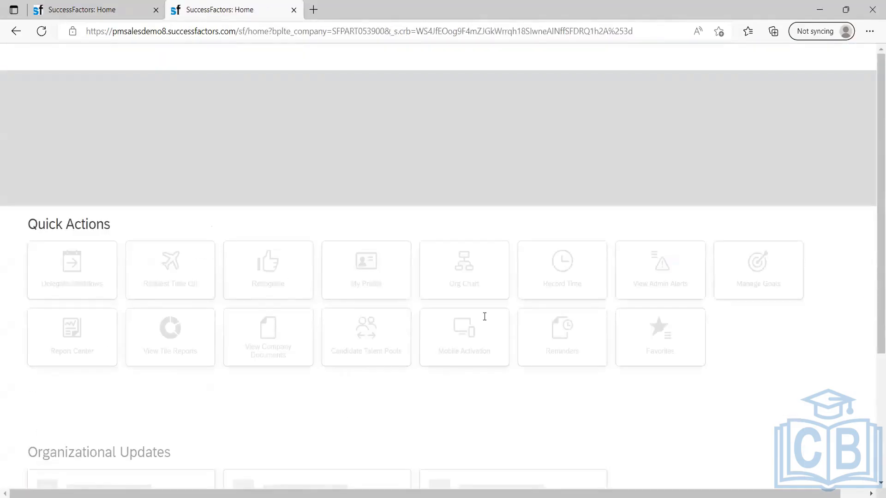
key("alt+Tab")
- Type '1. PM' and begin the second item '2. Business rule' below it
type("1.")
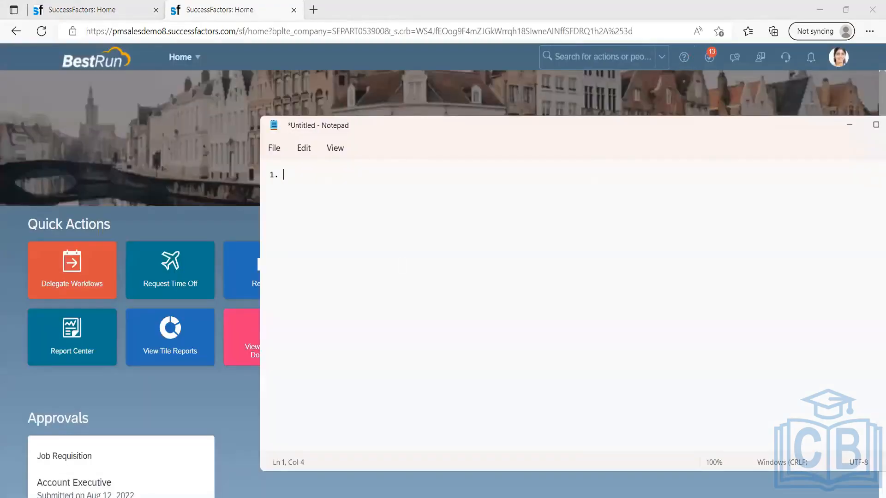
type(" PM")
key("Return")
type("2. B")
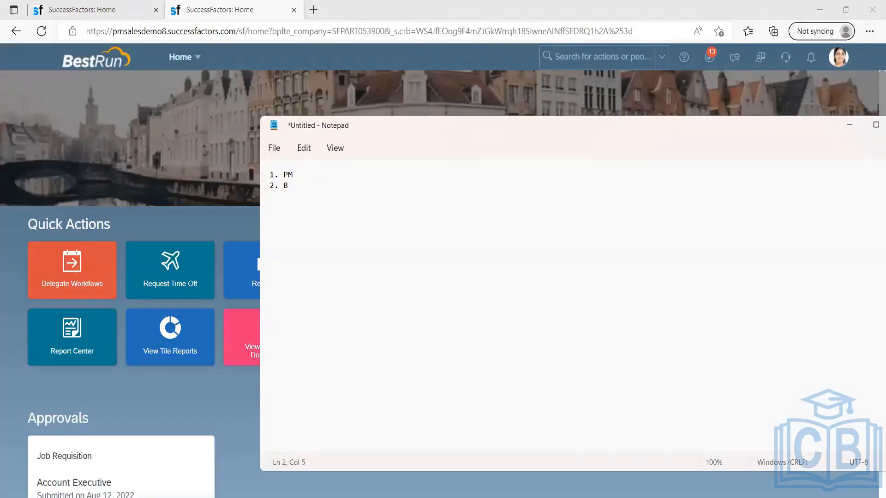